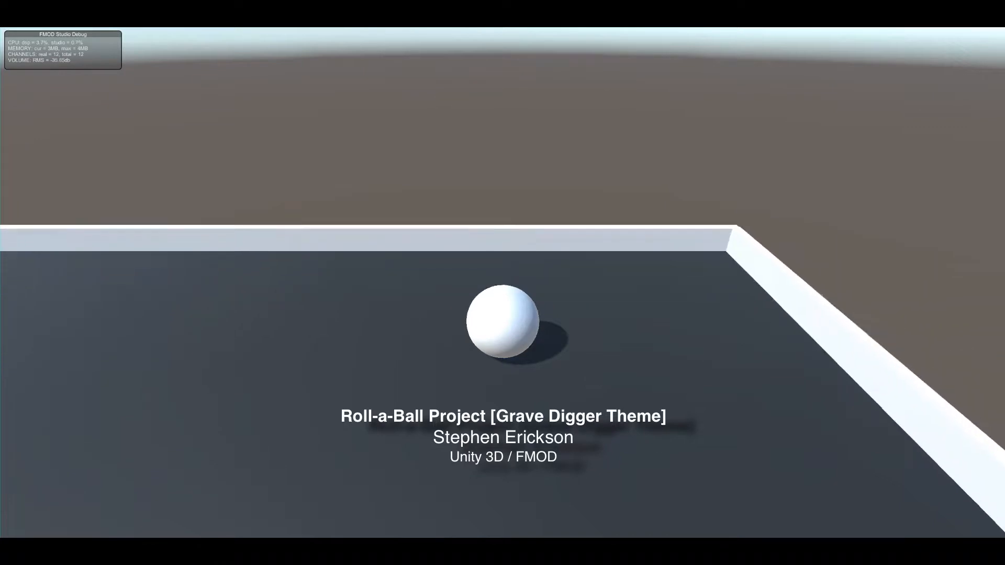
key(Left)
key(Right)
key(Down)
key(Left)
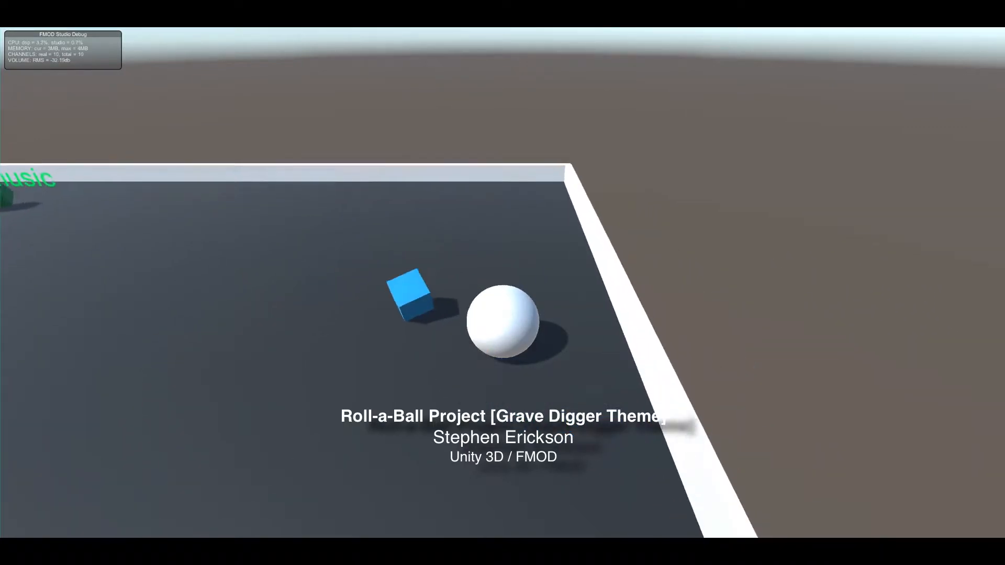
key(Up)
key(Down)
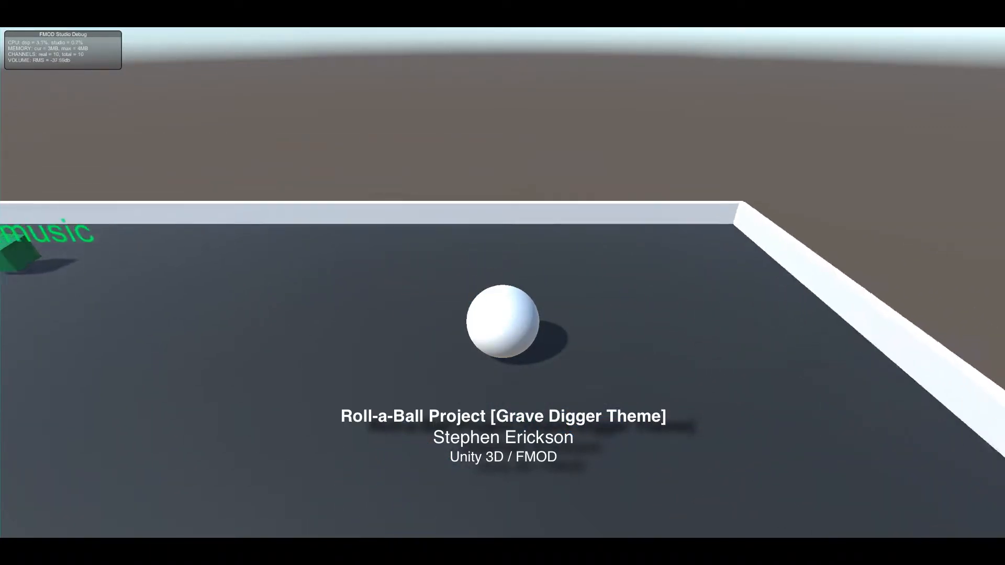
key(Right)
key(Up)
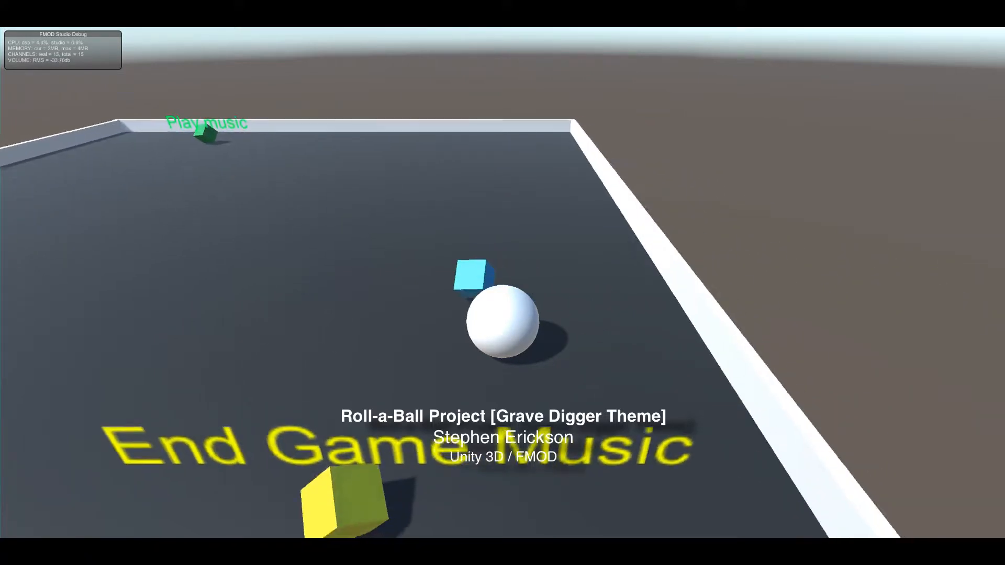
key(Left)
key(Down)
key(Right)
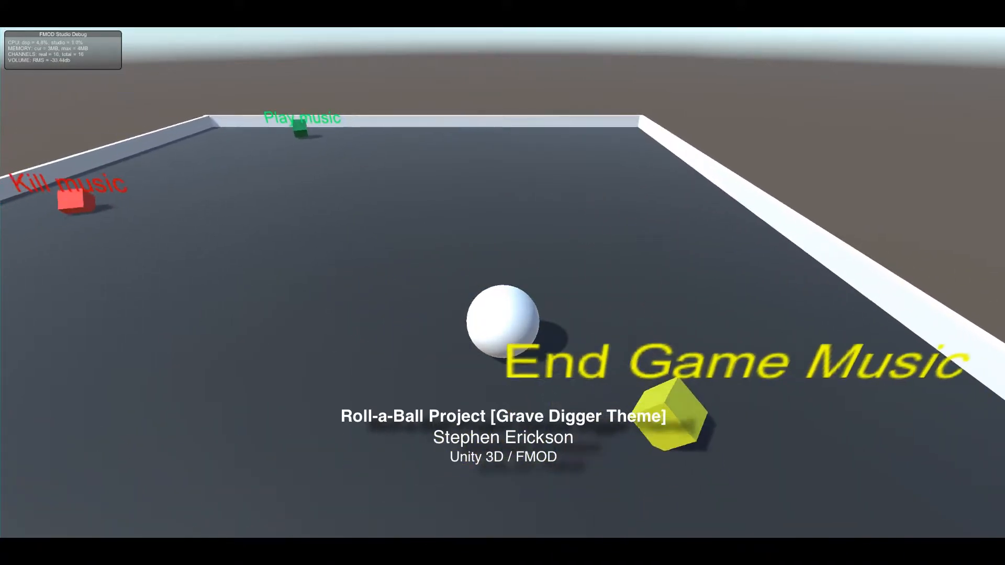
key(Up)
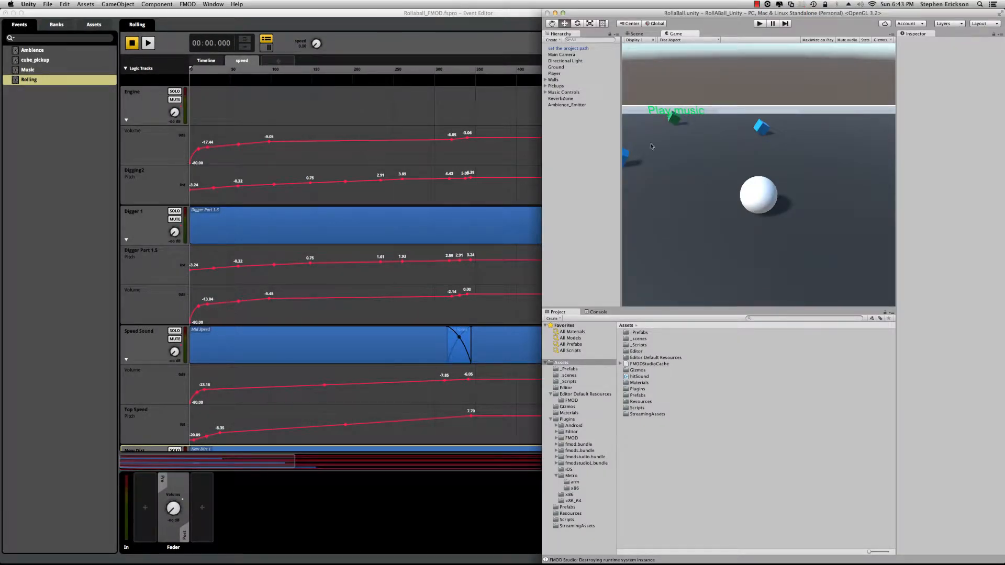
Step: Switch to FMOD Studio and audition the Rolling event's looping Engine sound on its timeline
click(406, 29)
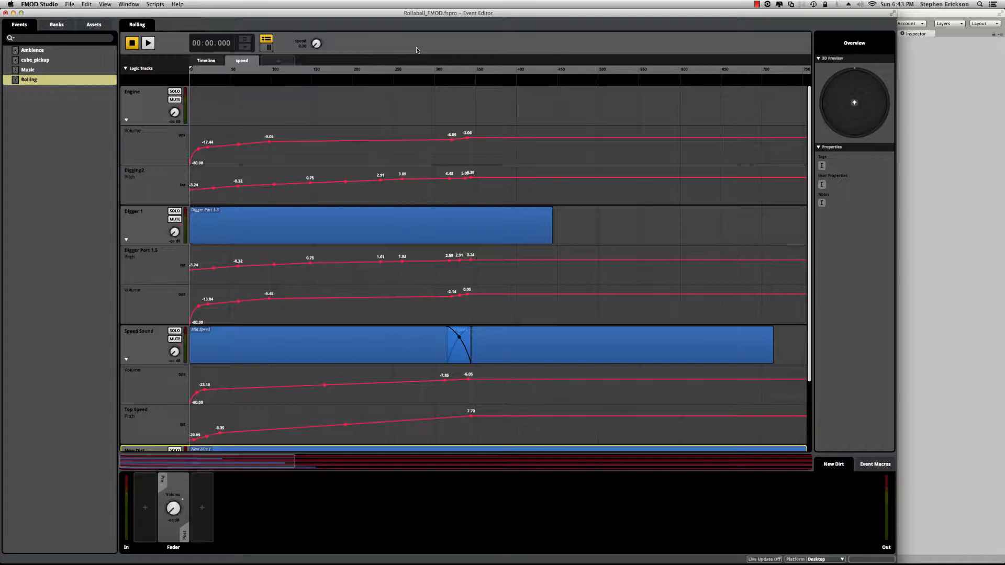
click(206, 61)
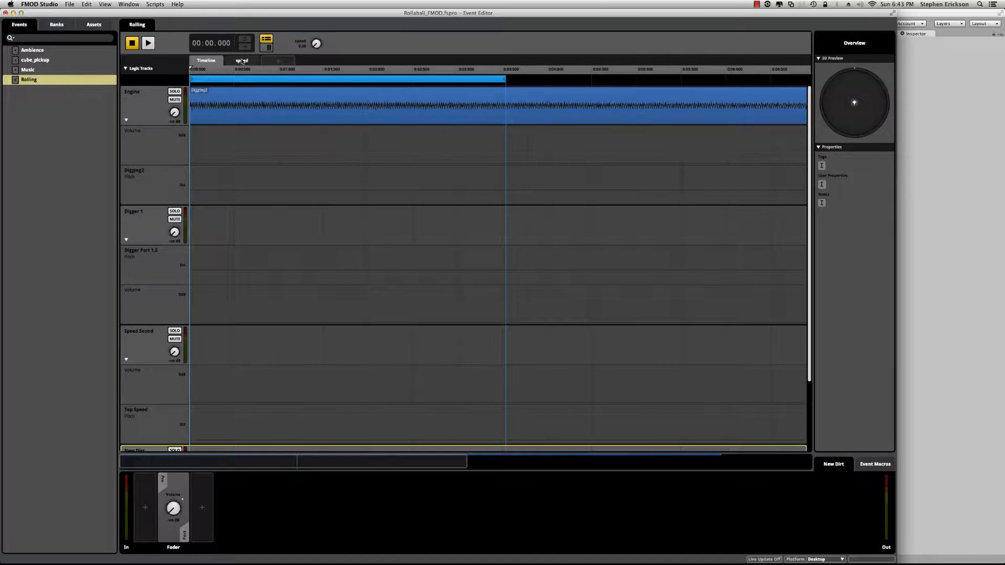
key(space)
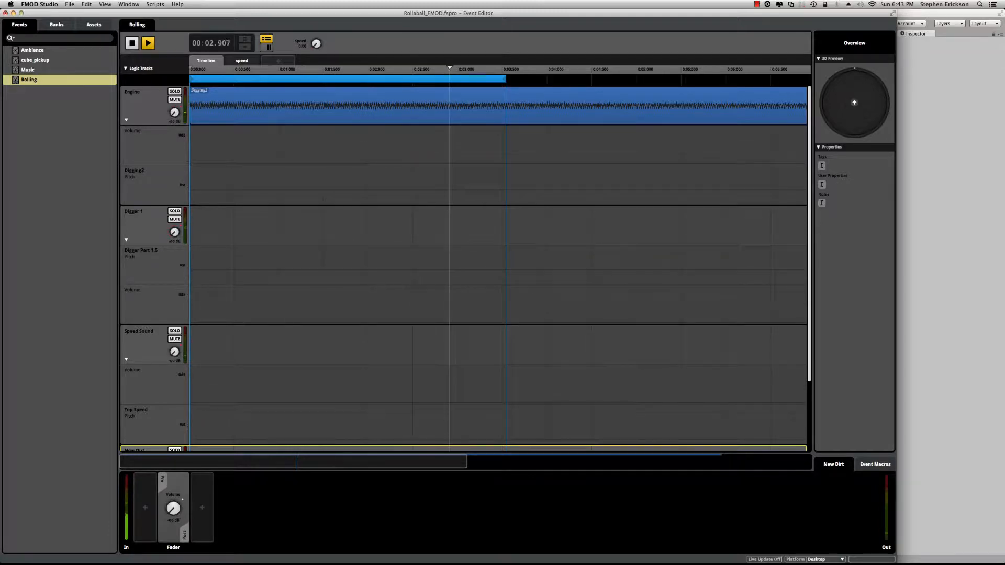
key(space)
Step: Show the speed parameter's tracks, audition the Engine track soloed while sweeping the speed value, and stop and unsolo it
click(251, 61)
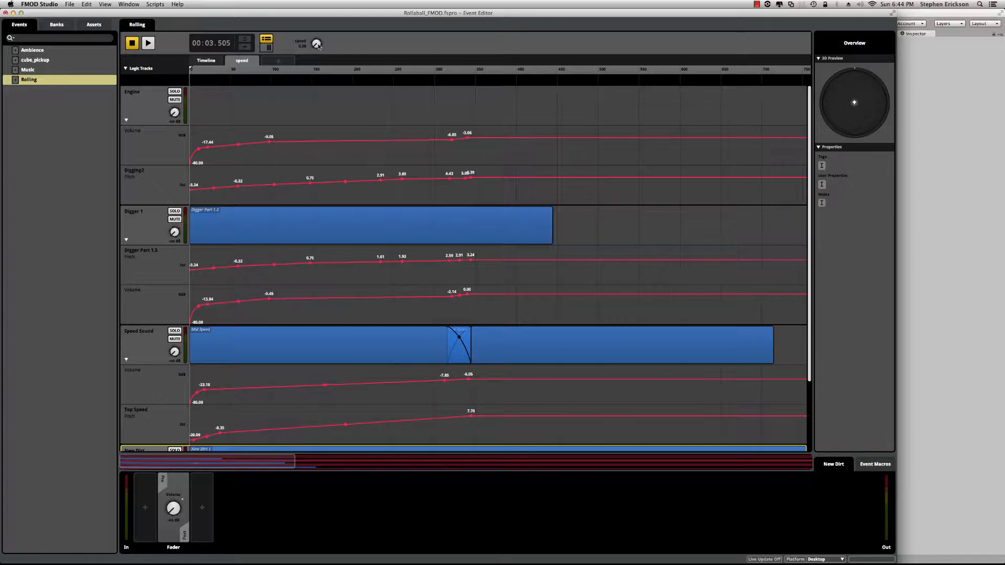
mouse_move(316, 43)
mouse_down()
mouse_move(316, 9)
mouse_move(321, 46)
mouse_up()
click(181, 92)
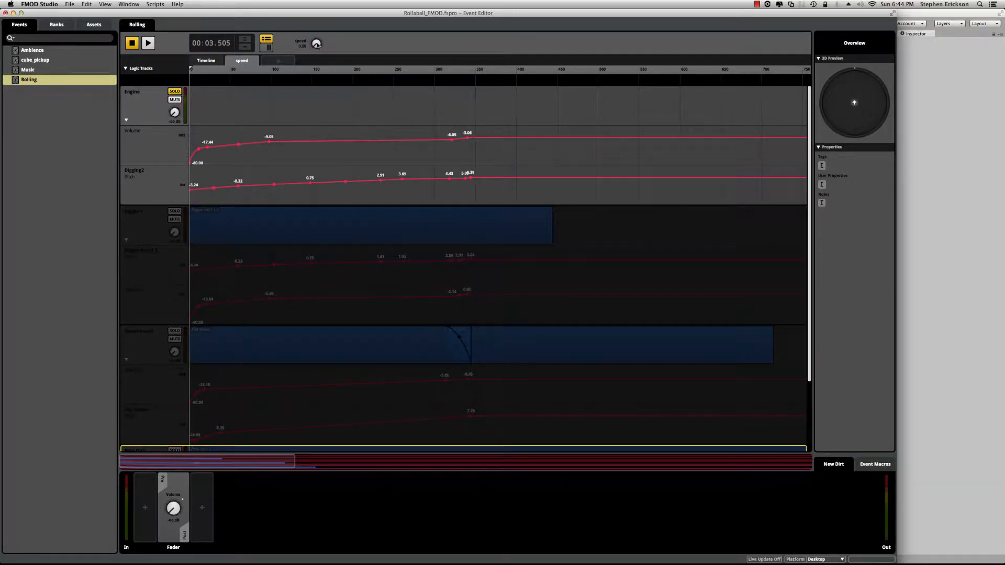
key(space)
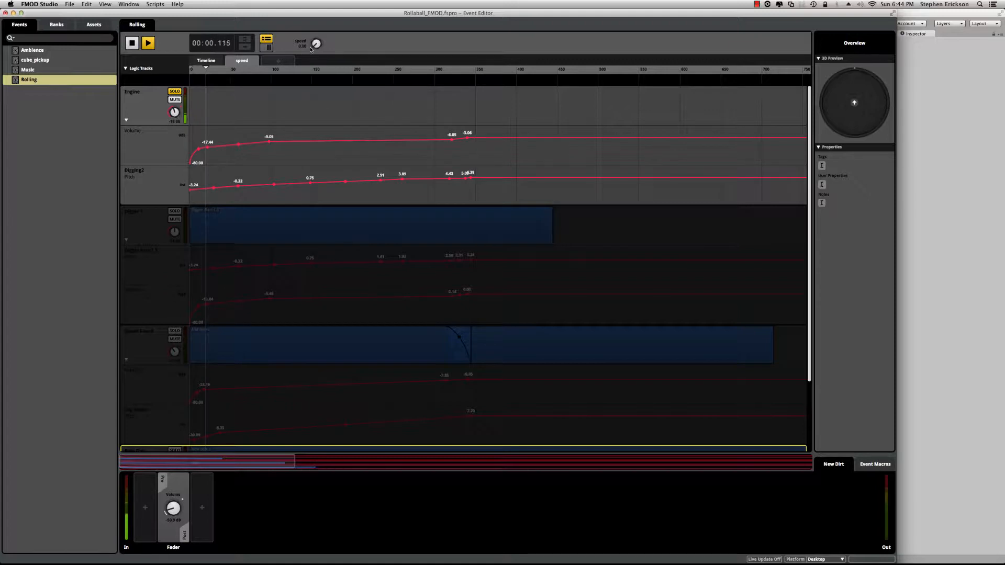
mouse_move(315, 46)
mouse_down()
mouse_move(316, 31)
mouse_move(317, 41)
mouse_up()
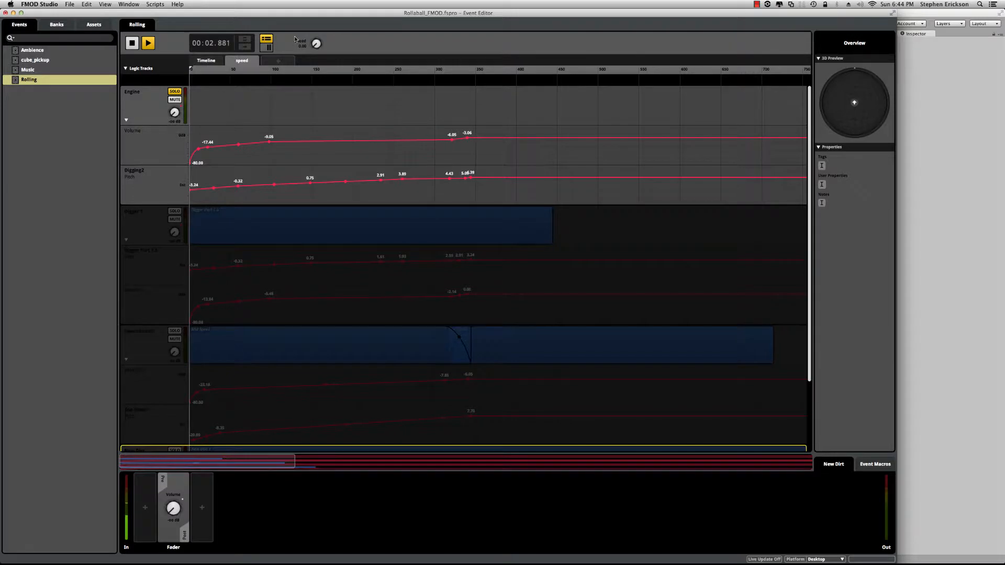
click(133, 43)
click(174, 91)
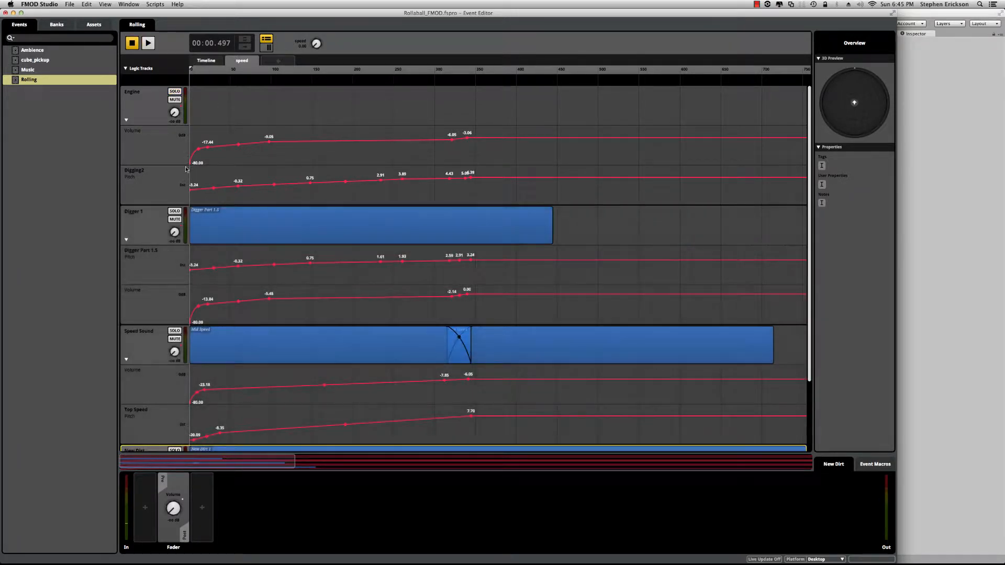
Step: Solo the Digger 1 track and audition it while sweeping the speed parameter
scroll(183, 173, down, 2)
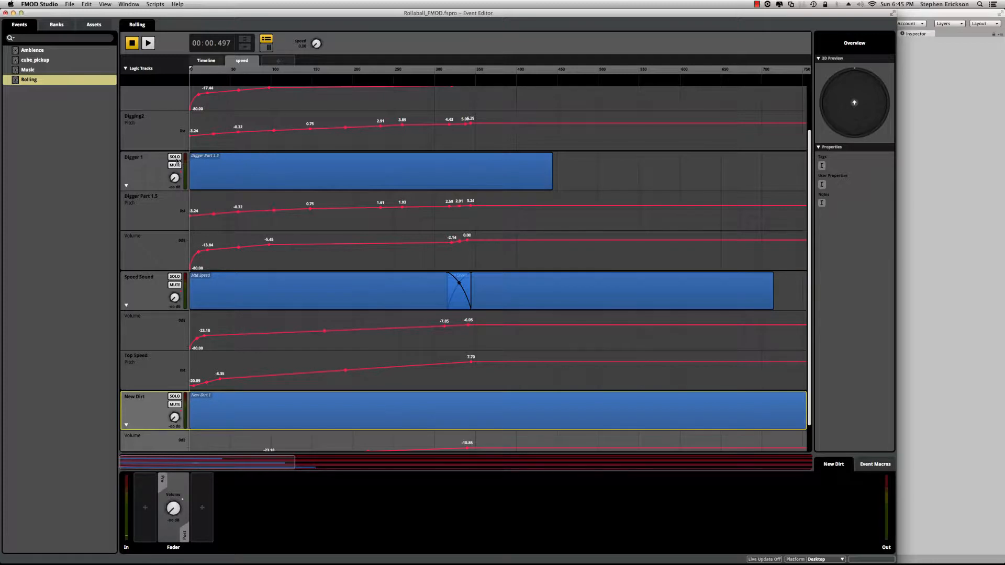
click(175, 157)
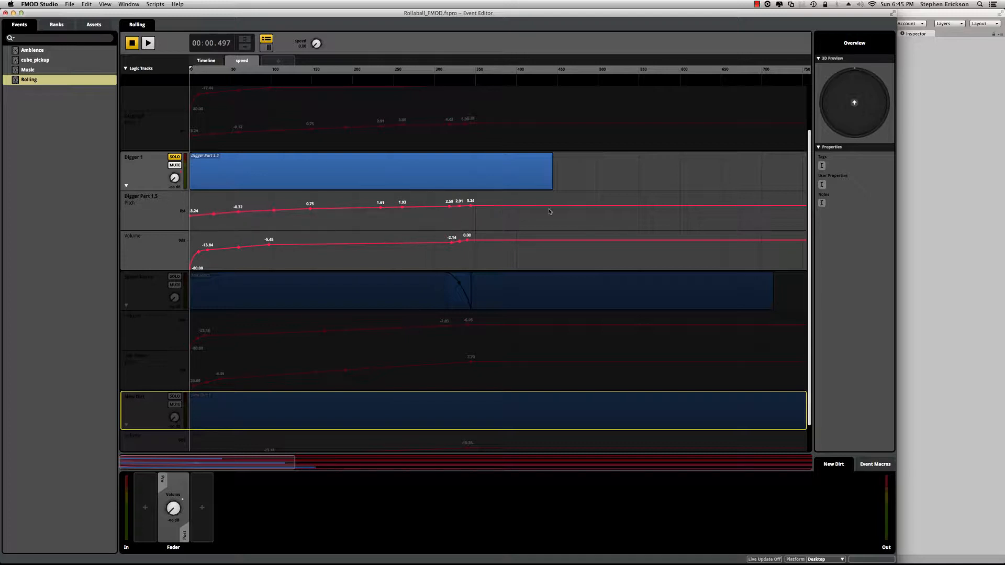
key(space)
mouse_move(316, 43)
mouse_down()
mouse_move(316, 31)
mouse_move(316, 50)
mouse_up()
key(space)
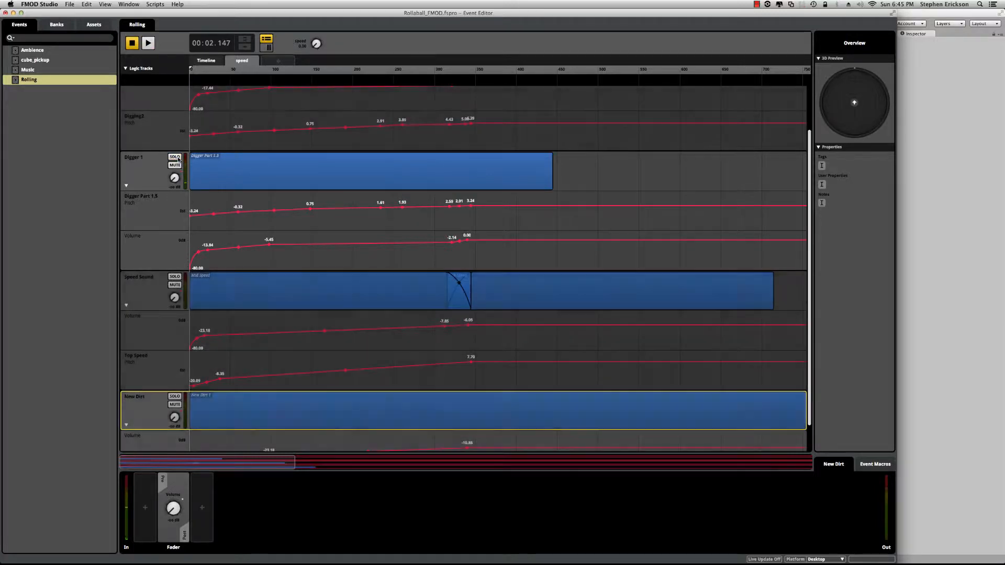
Step: Solo the Speed Sound track, select its Top Speed sound, audition the crossfade while sweeping speed, and unsolo the track
scroll(161, 251, down, 2)
click(170, 246)
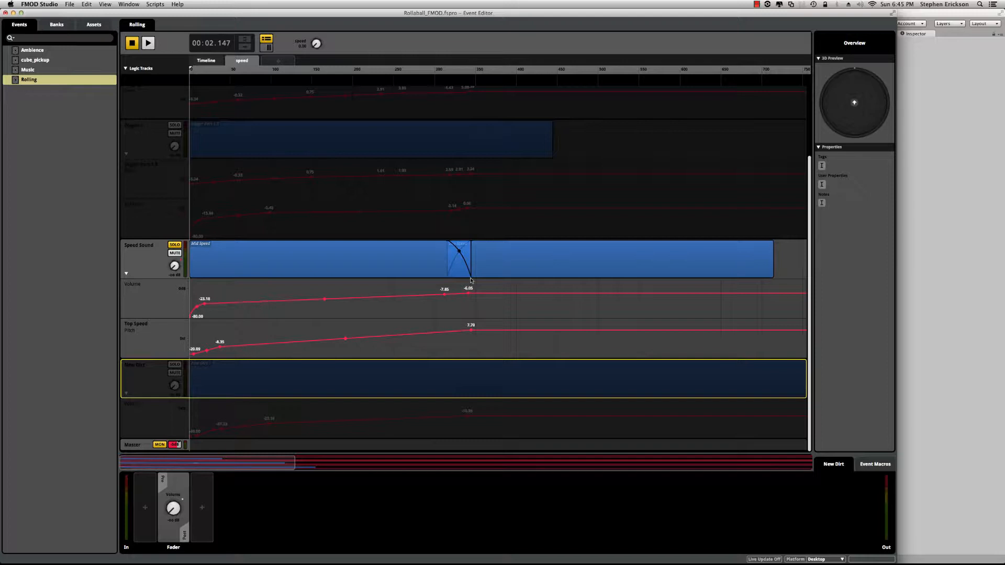
click(502, 254)
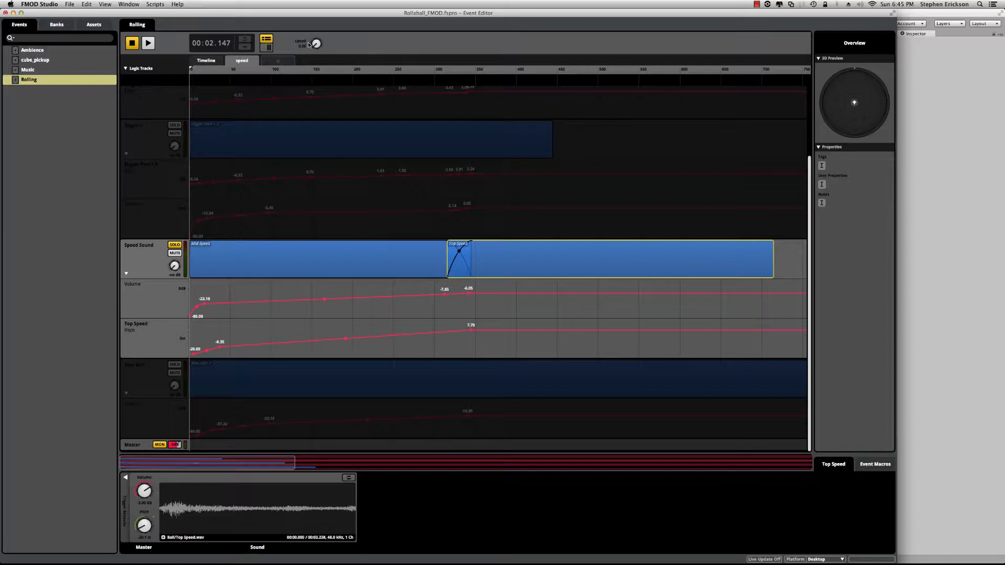
click(147, 42)
mouse_move(317, 44)
mouse_down()
mouse_move(316, 13)
mouse_move(316, 44)
mouse_up()
key(space)
click(174, 245)
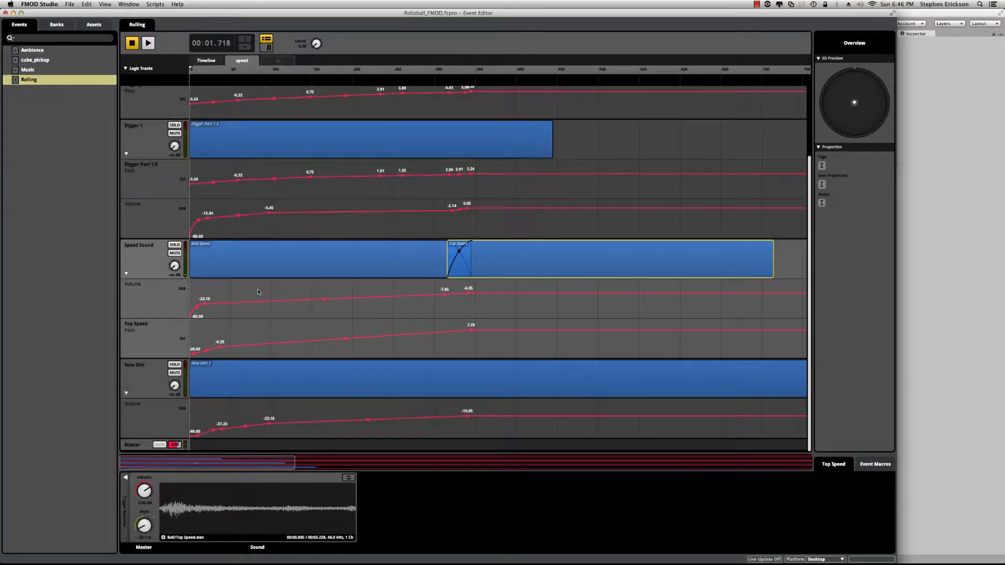
Step: Solo the New Dirt track, audition it while sweeping the speed parameter, and unsolo it
click(175, 365)
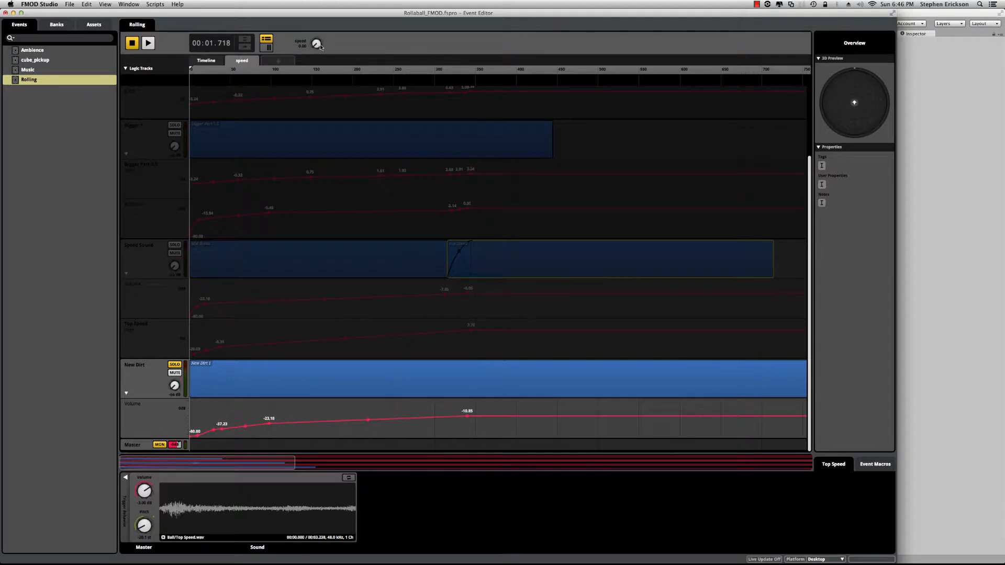
key(space)
mouse_move(316, 44)
mouse_down()
mouse_move(316, 30)
mouse_move(316, 43)
mouse_up()
click(175, 364)
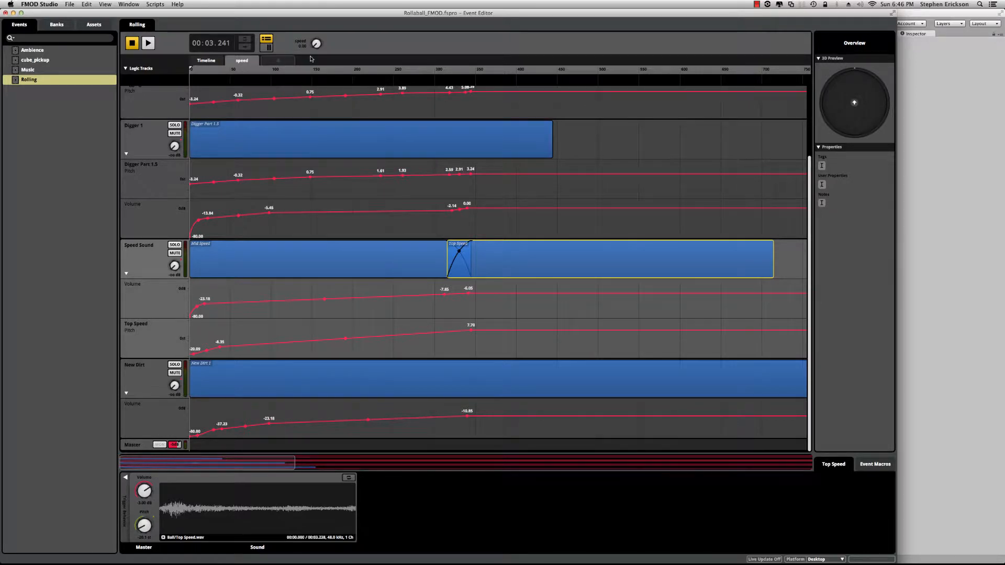
Step: Play the full Rolling event with all tracks audible, and stop playback
scroll(363, 195, up, 3)
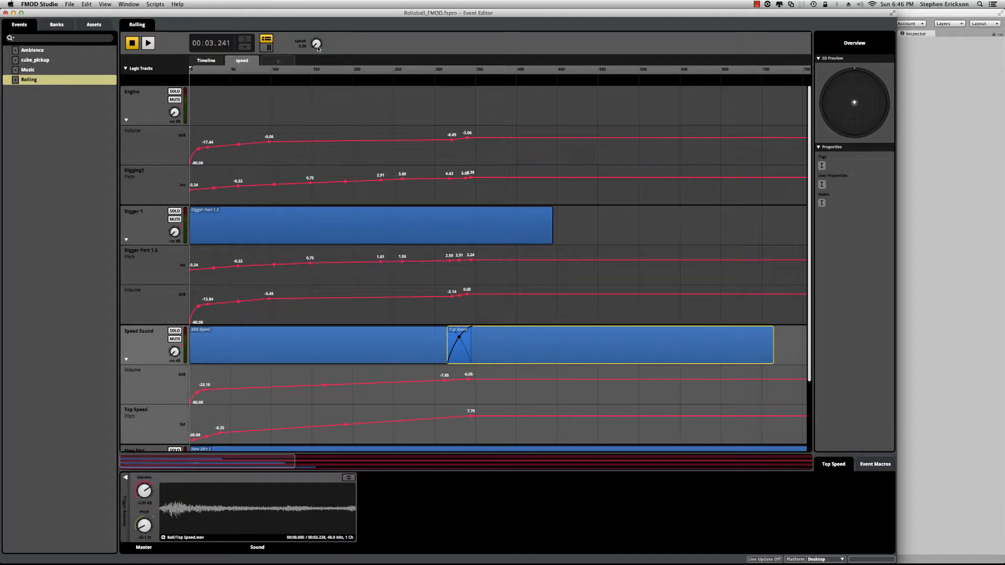
key(space)
click(133, 44)
Step: Switch to Unity, run the game, and roll the ball around the arena to hear the rolling sound
click(904, 292)
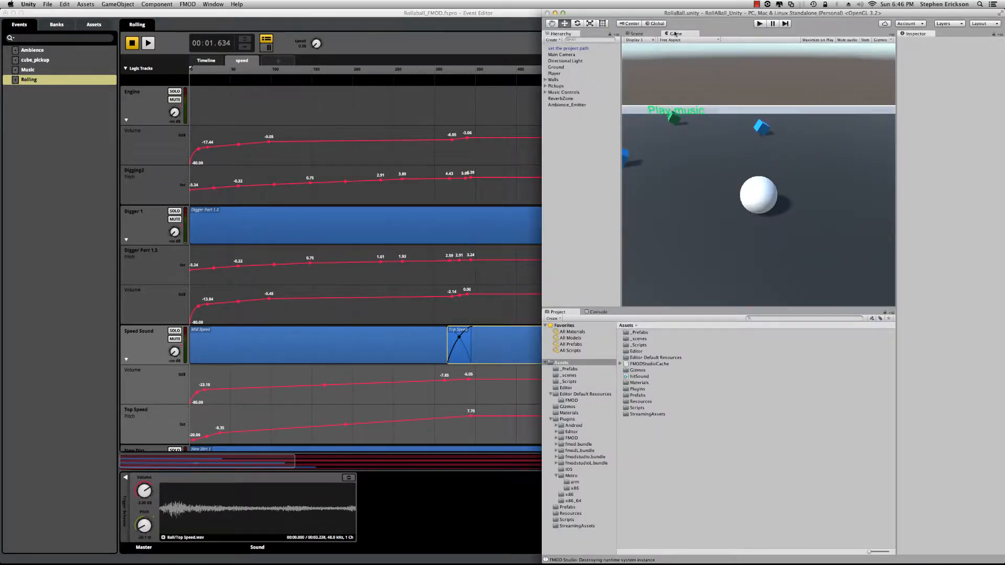
click(760, 24)
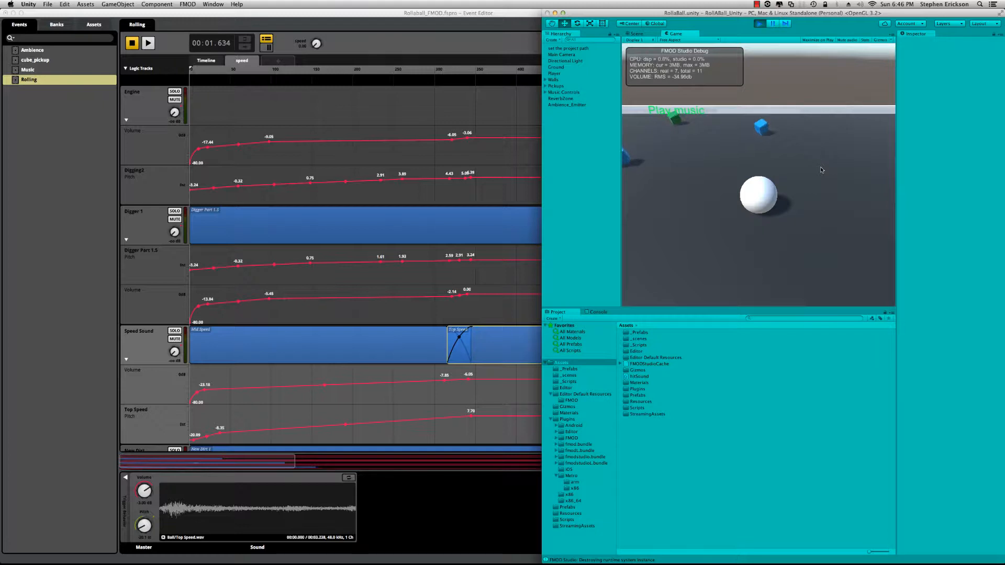
key(Down)
key(Left)
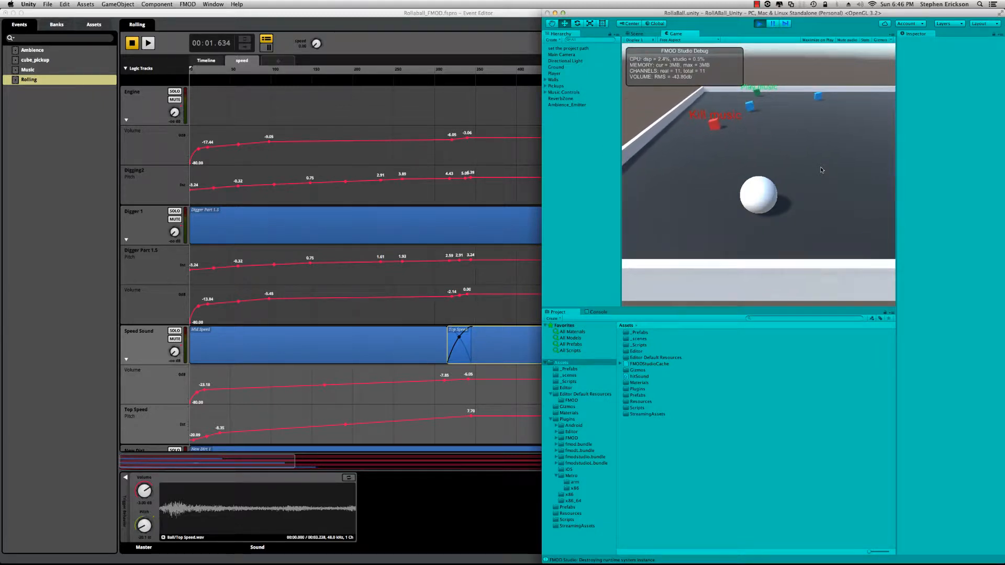
key(Up)
key(Right)
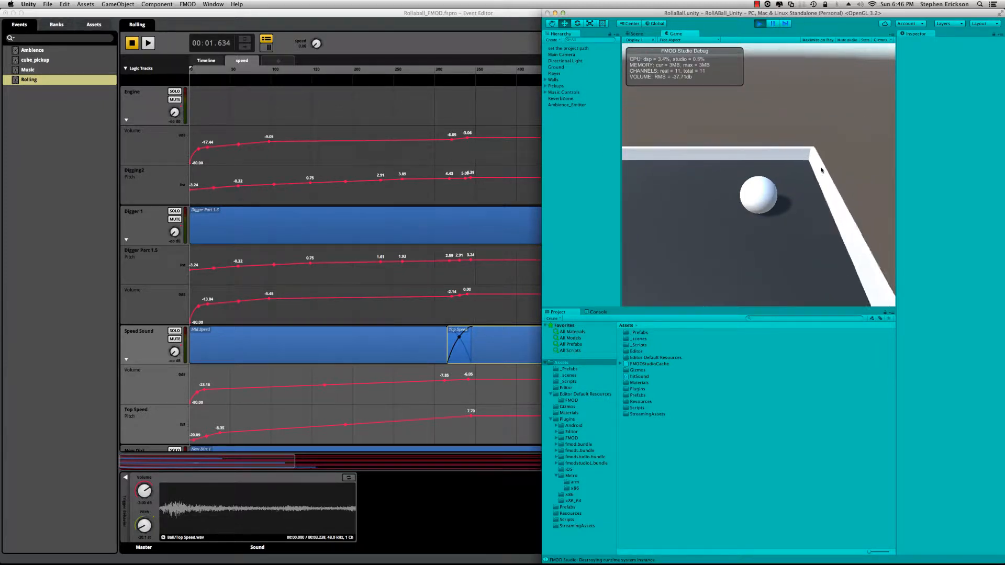
key(Down)
key(Left)
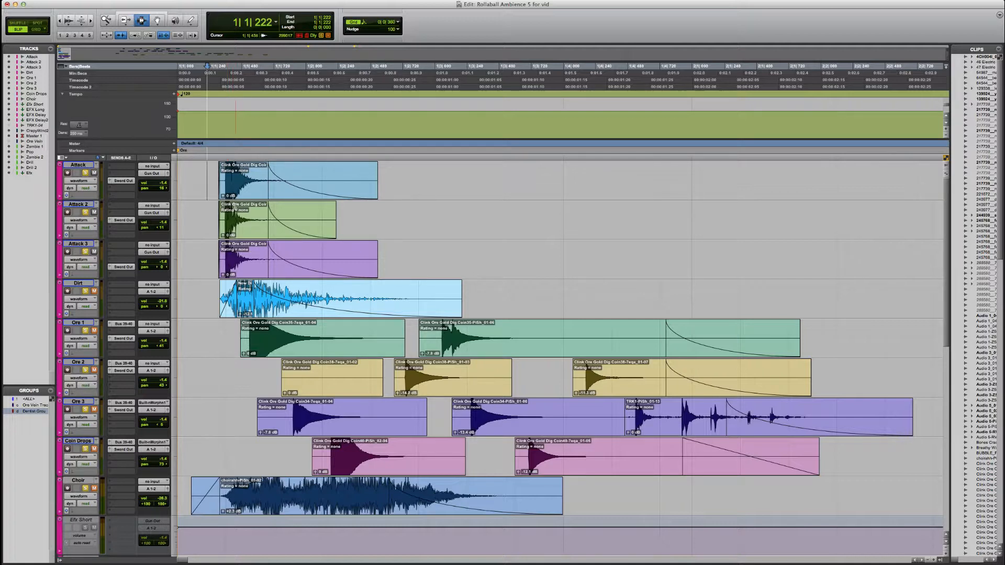
Step: Play the Attack, Attack 2 and Attack 3 clips twice in the Pro Tools session
key(space)
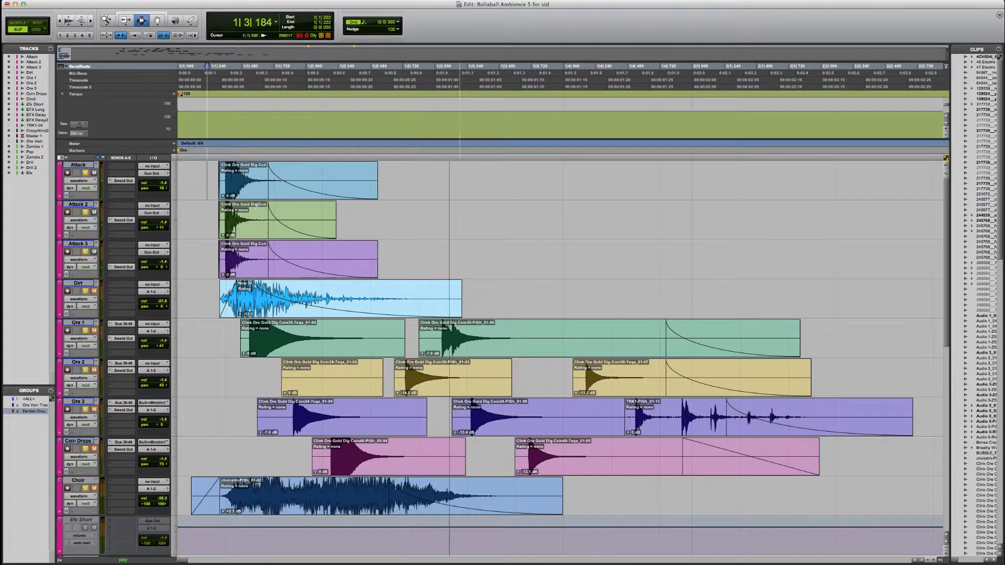
key(space)
key(space)
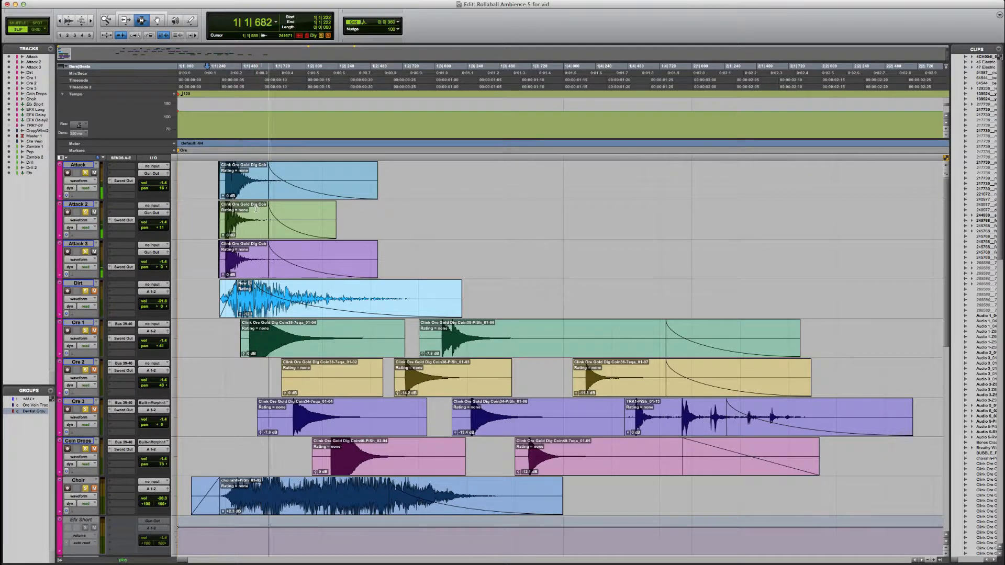
key(space)
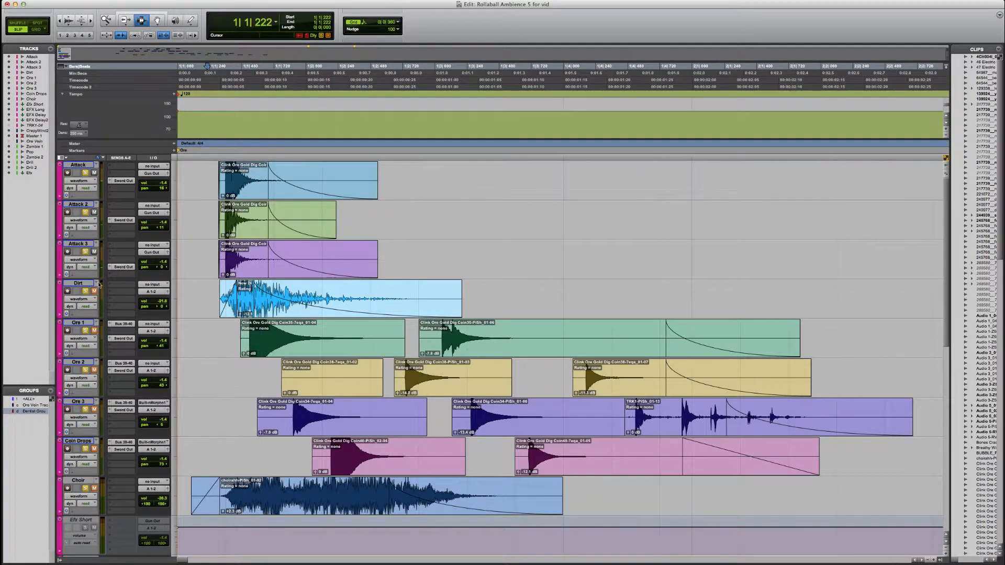
Step: Mute the Attack 3, Attack 2 and Attack tracks, unmute Dirt, and play the dirt layer from just before its clip
click(94, 251)
click(94, 212)
click(94, 174)
click(94, 291)
click(210, 185)
key(space)
key(space)
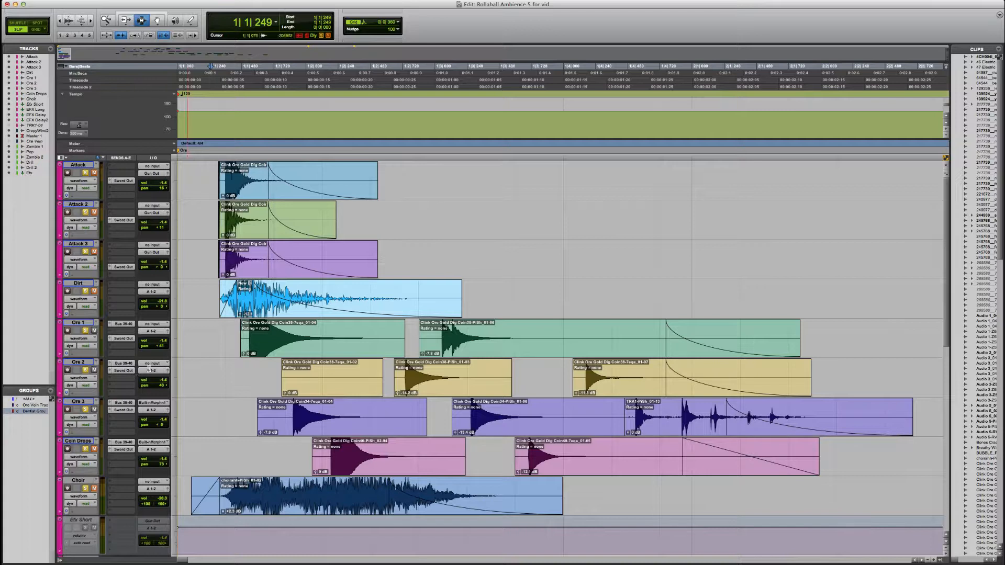
Step: Place the playback start just before the first Ore 1 clip and audition the Ore and Coin Drops layers
click(217, 339)
key(space)
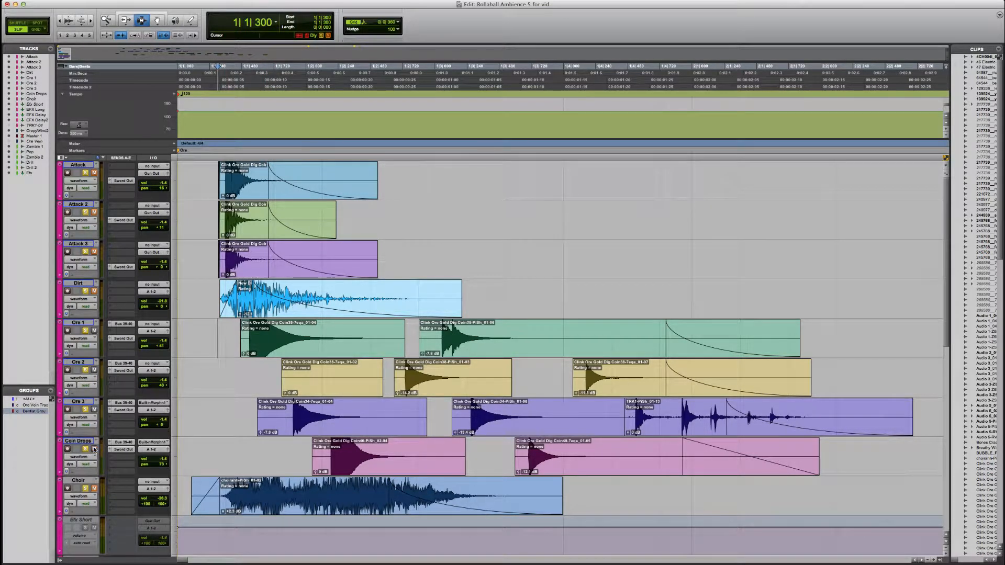
key(space)
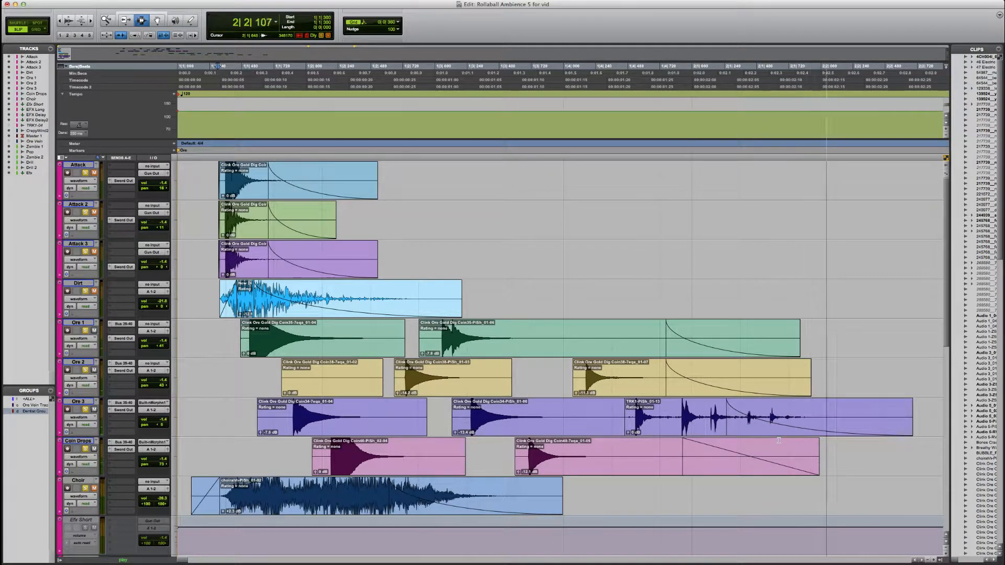
key(space)
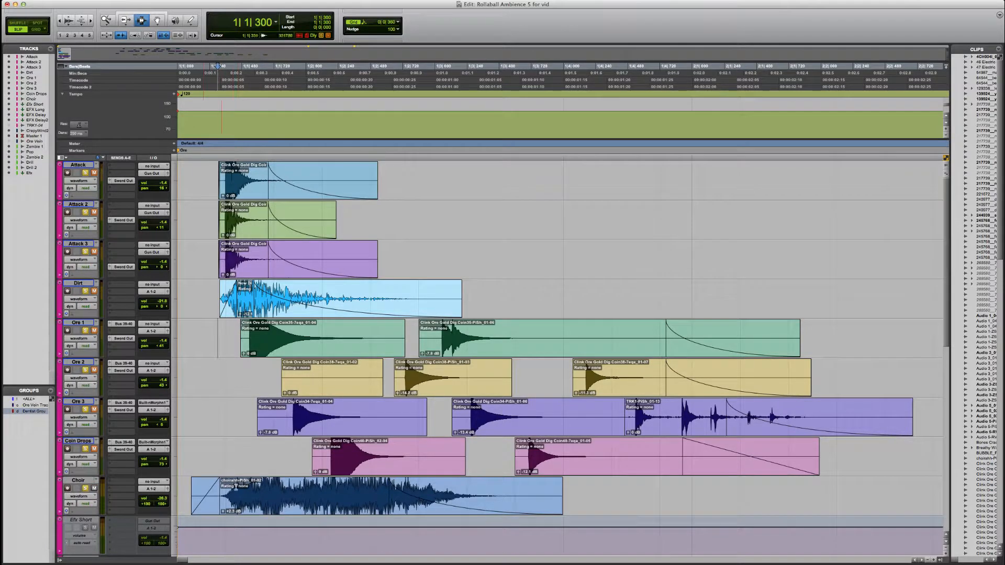
Step: Place the playback start just before the Choir clip and audition the choir layer
click(203, 462)
key(space)
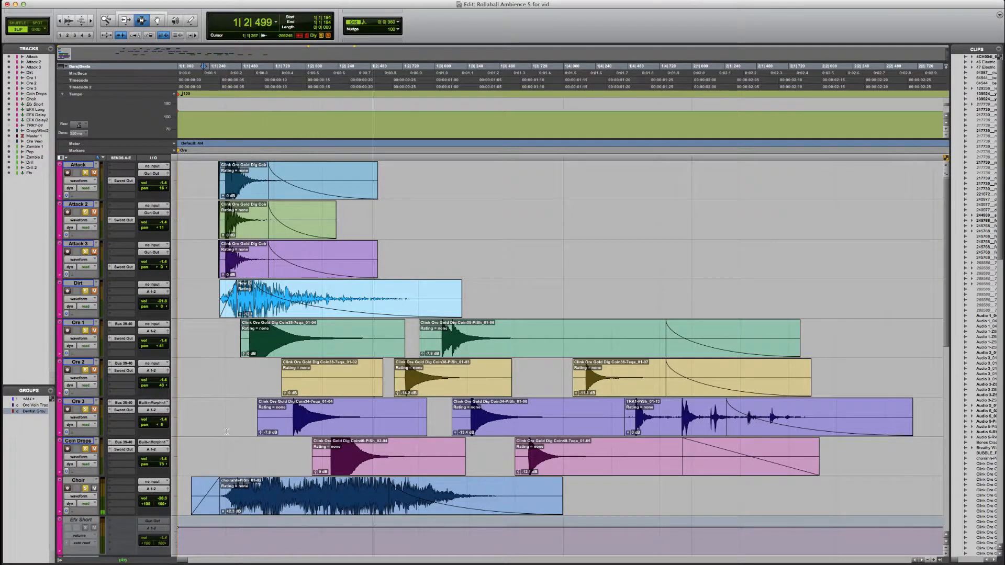
key(space)
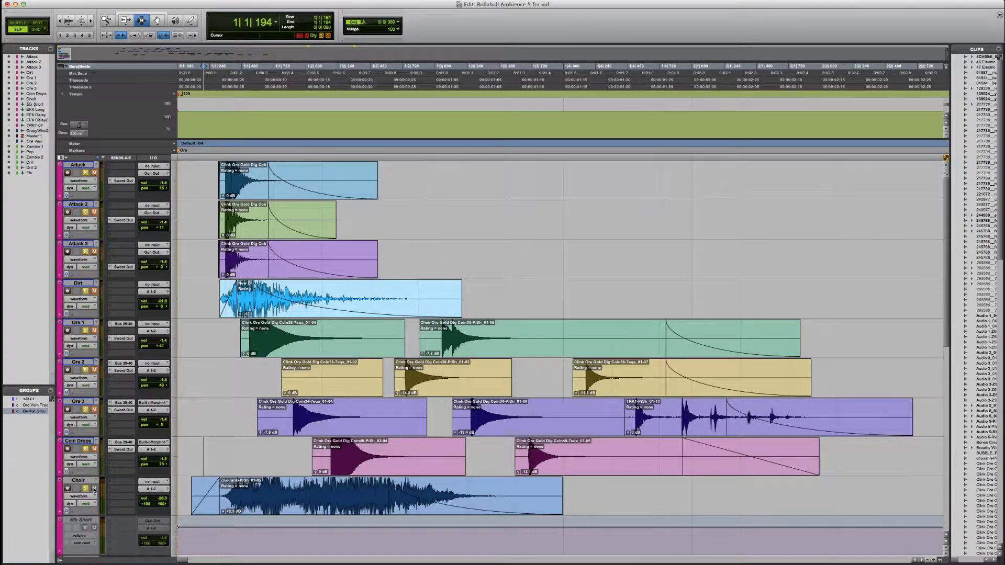
Step: Unmute the Coin Drops track and play the ore layers together from the start before the Choir clip
click(94, 448)
key(space)
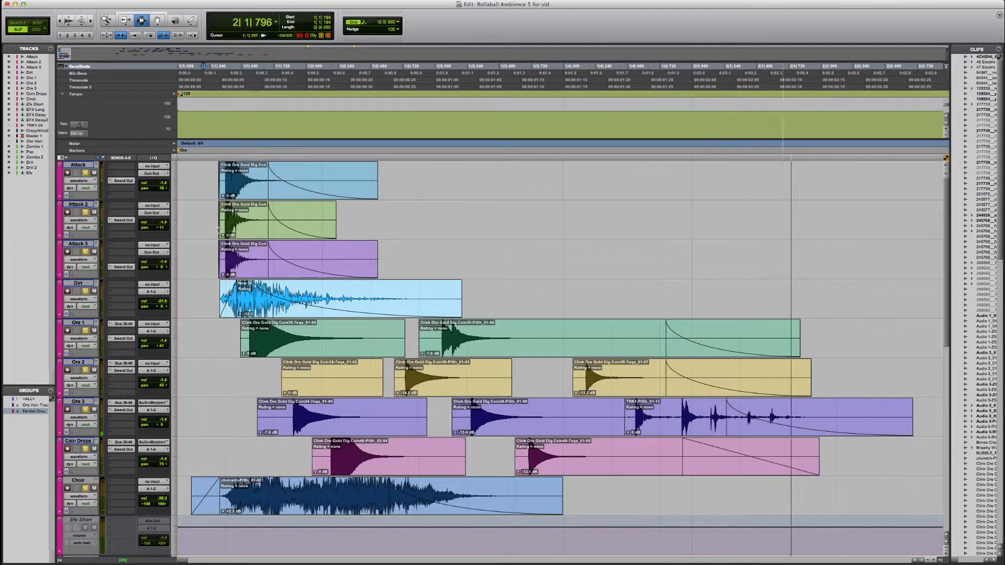
key(space)
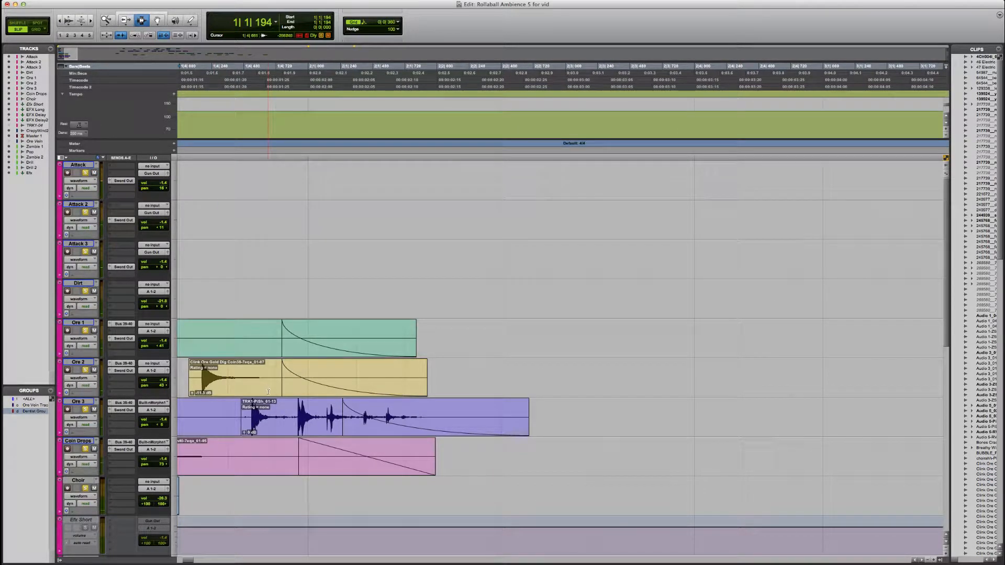
Step: Locate the zombie clips on the full session timeline and place the playback start at the GoldToothZomb marker
scroll(268, 395, left, 8)
scroll(268, 418, down, 15)
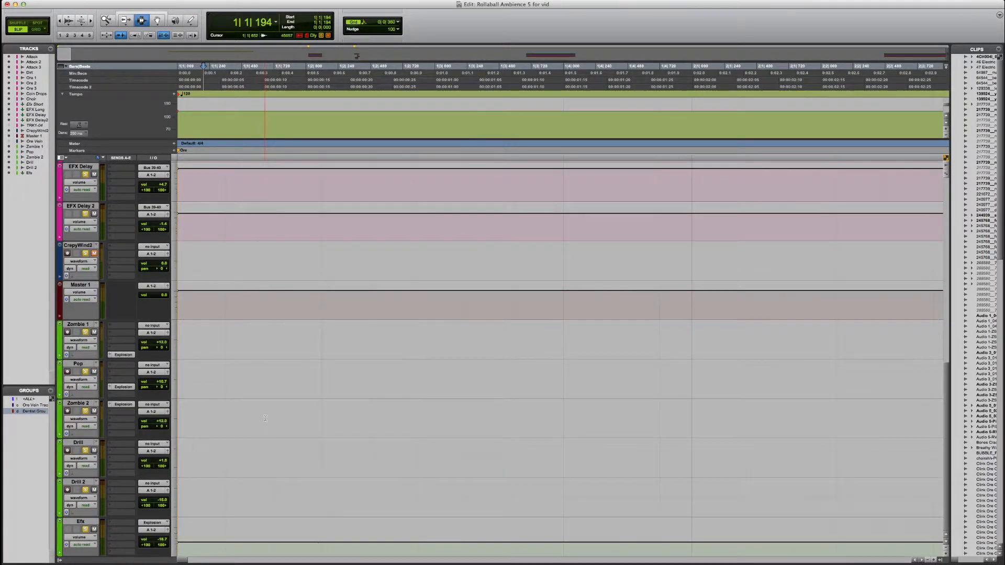
scroll(266, 418, right, 10)
scroll(264, 414, right, 3)
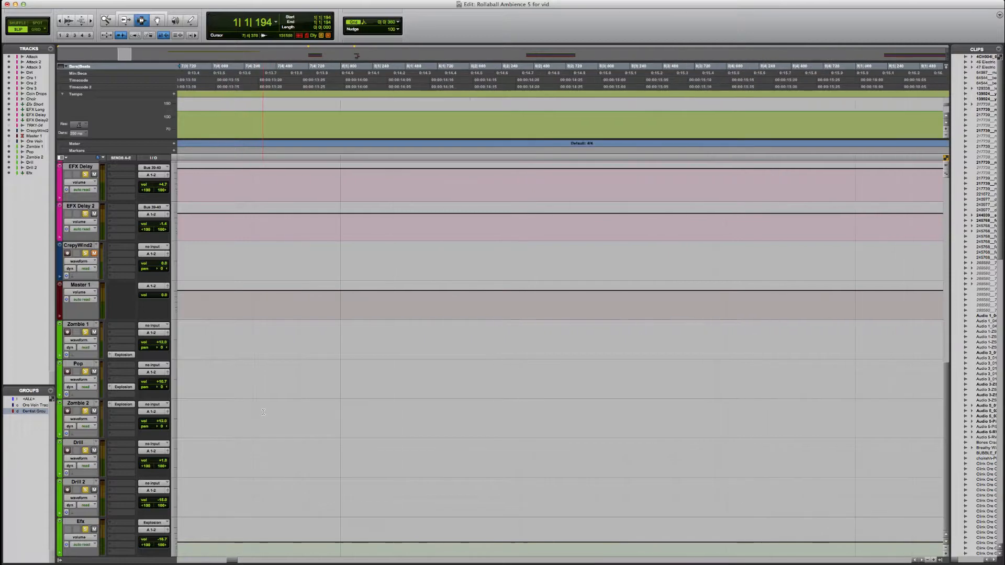
key(r)
key(r)
key(r)
key(r)
key(r)
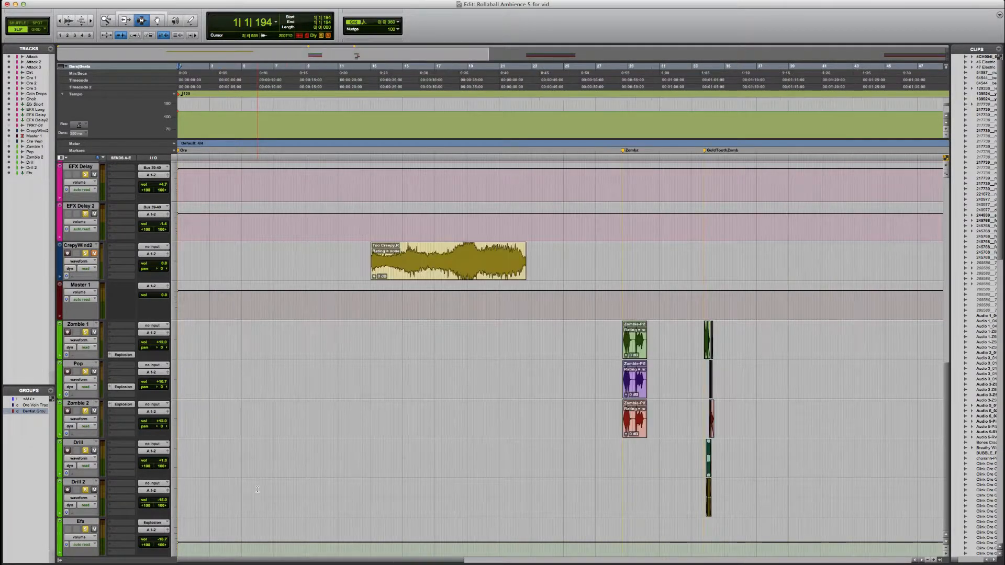
click(620, 344)
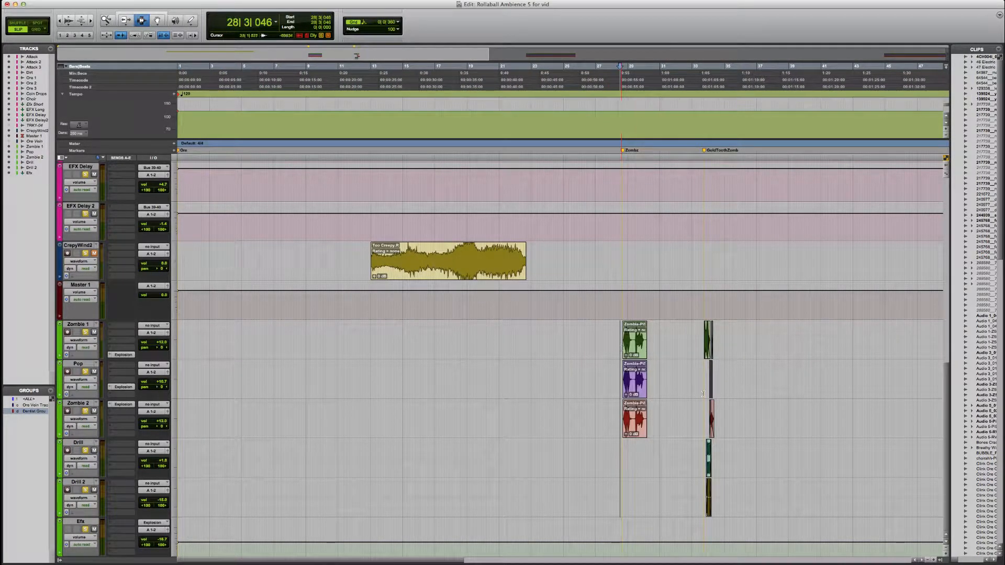
click(700, 350)
click(704, 350)
Step: Examine the gold tooth zombie layers up close and highlight the beginning of the flesh tear clip on the Pop track
key(t)
key(t)
key(t)
key(t)
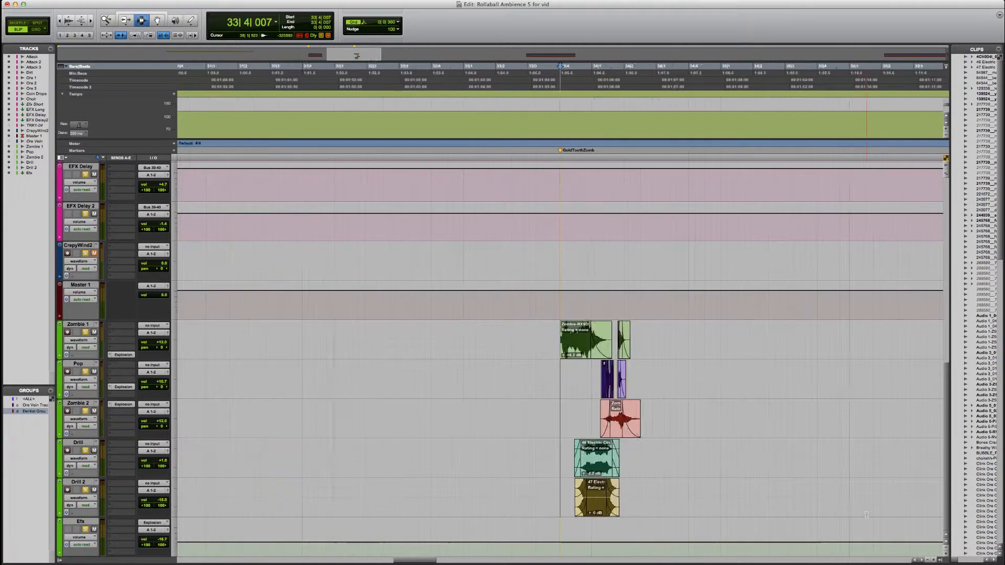
scroll(865, 515, right, 4)
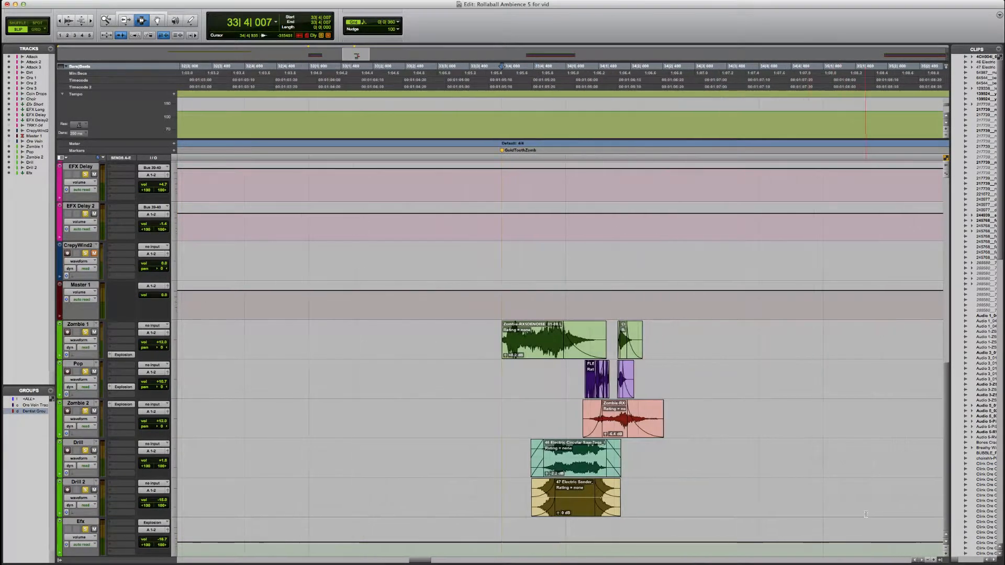
key(t)
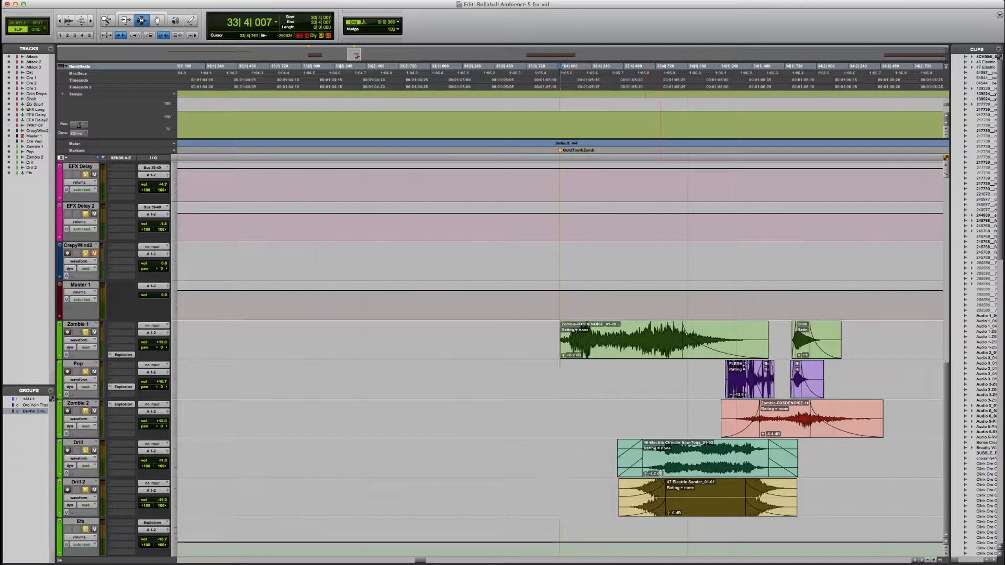
scroll(645, 468, right, 5)
scroll(662, 475, right, 1)
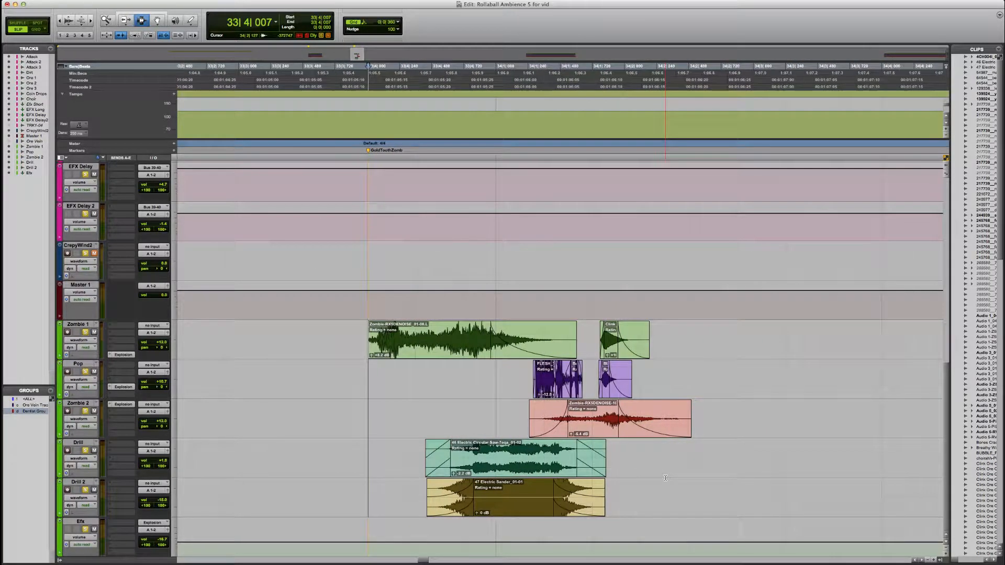
scroll(665, 482, right, 1)
key(t)
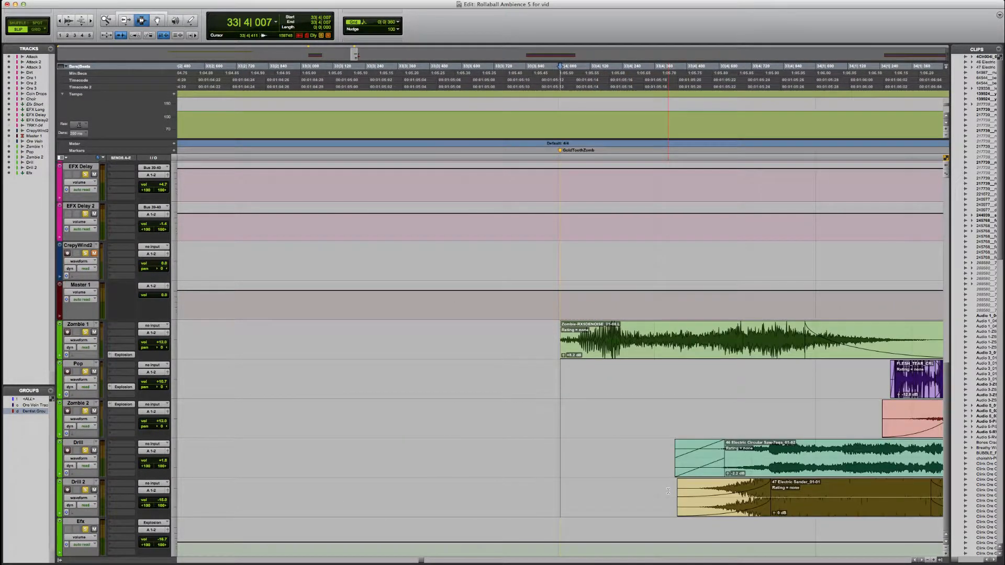
scroll(668, 490, right, 10)
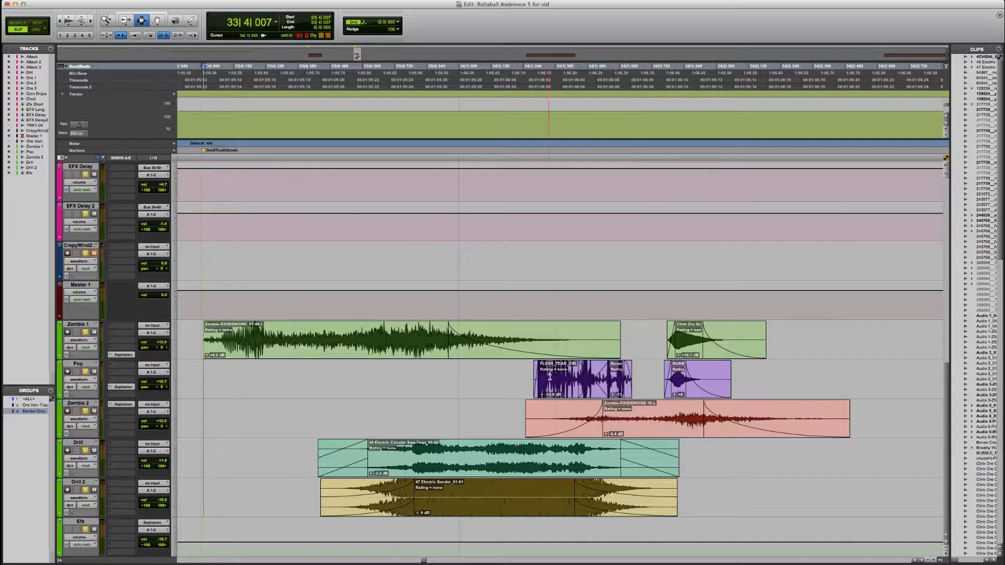
drag(526, 372, 568, 372)
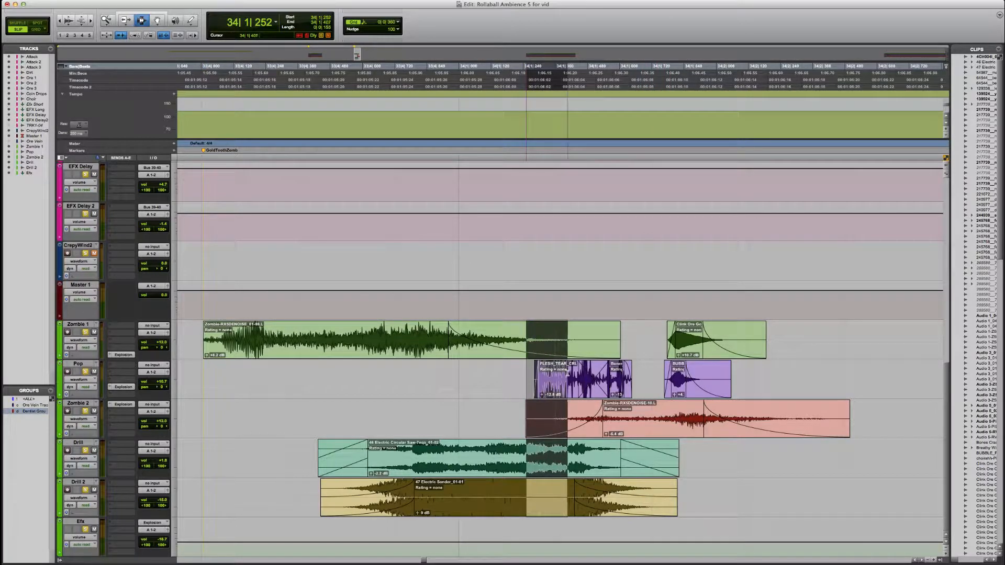
click(634, 367)
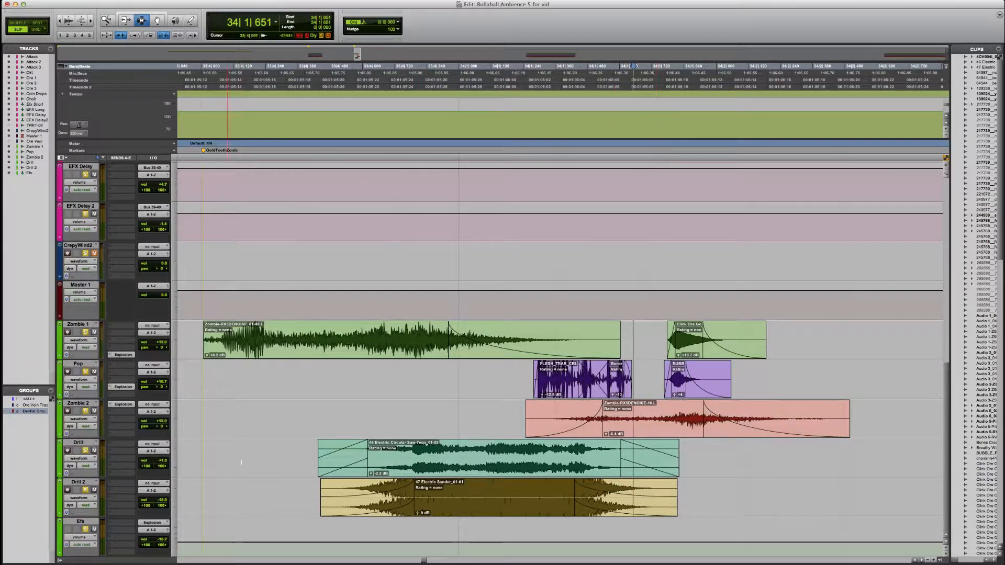
Step: Place the playback start at the Zombie 1 clip by the GoldToothZomb marker and play the layered zombie sound
click(183, 339)
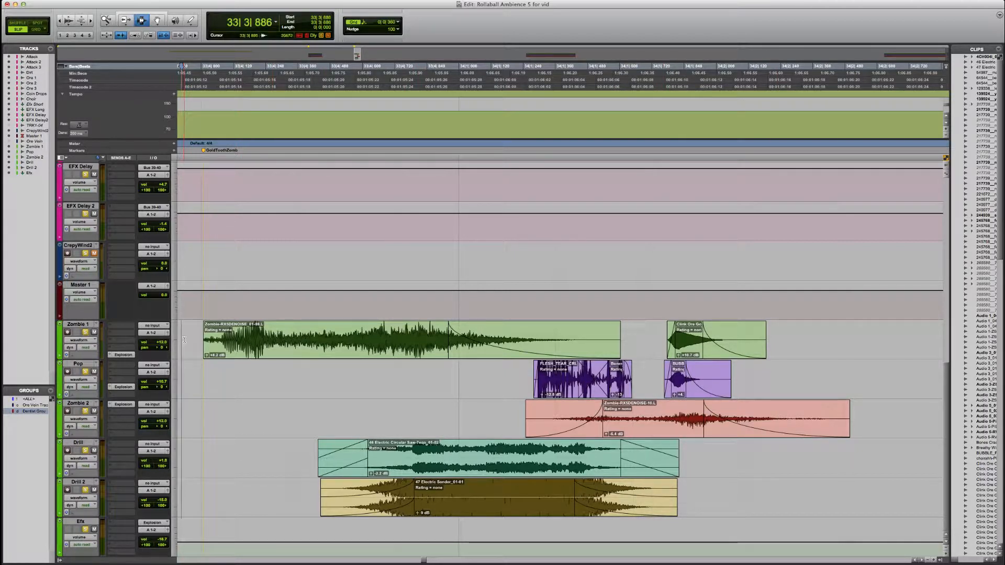
click(195, 339)
key(space)
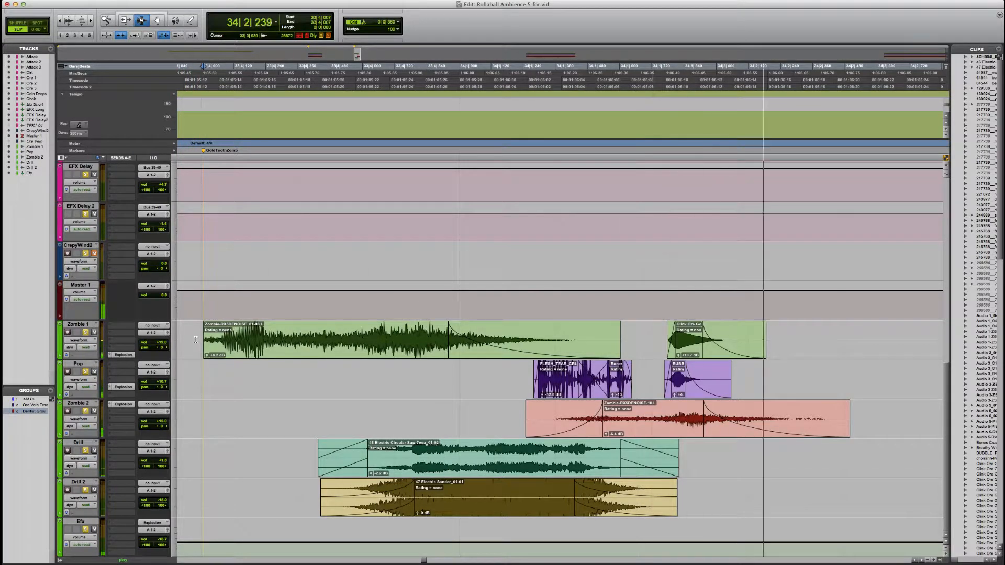
key(space)
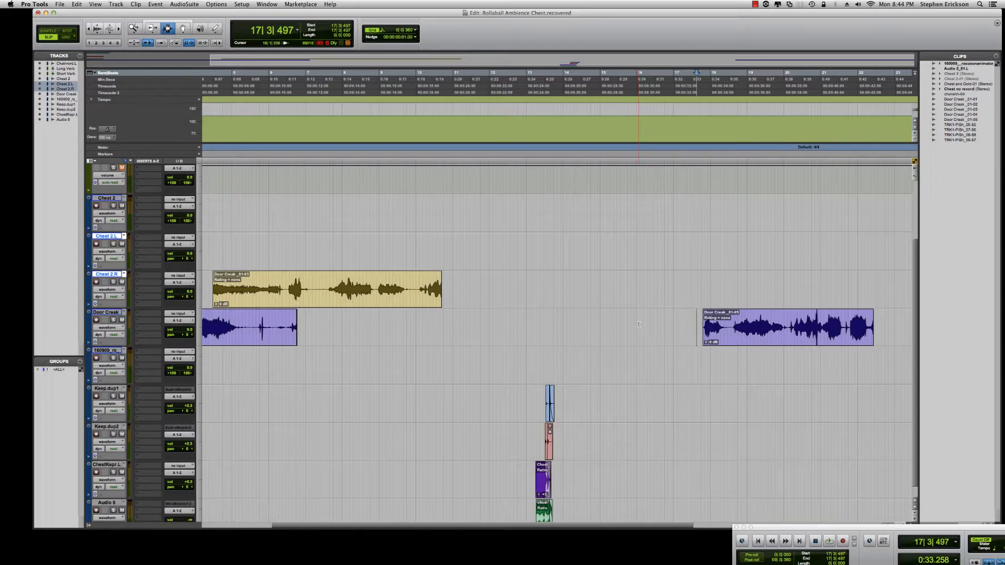
Step: In the Rollaball Ambience Chest session, audition the later door creak recording on the Door Creek track
key(super+bracketright)
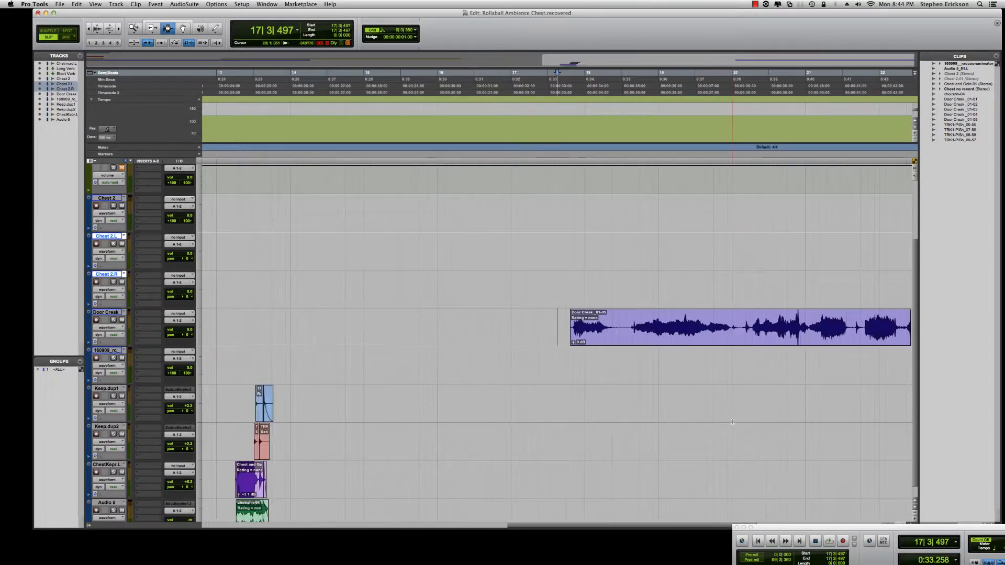
key(r)
key(r)
key(t)
key(t)
scroll(732, 420, right, 3)
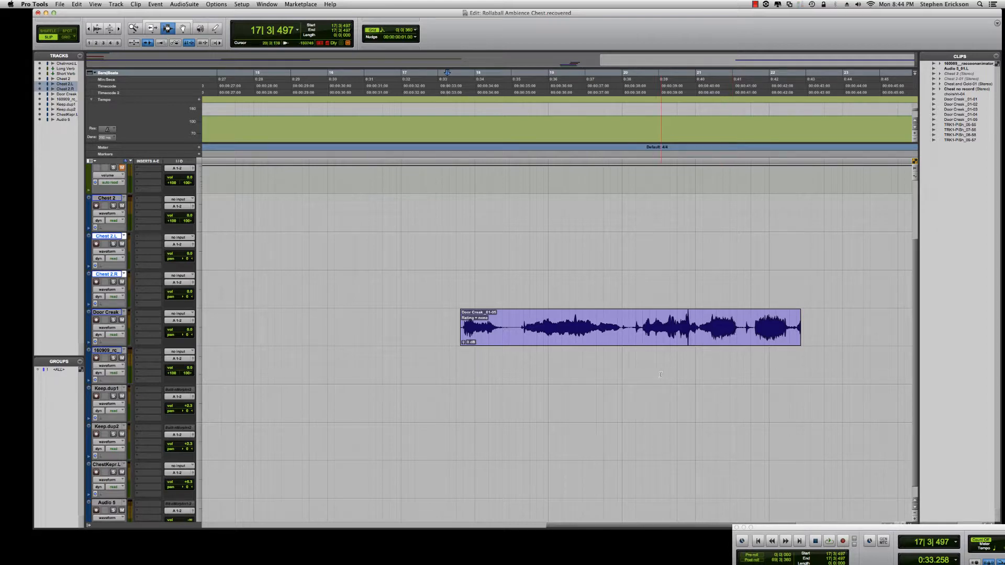
key(space)
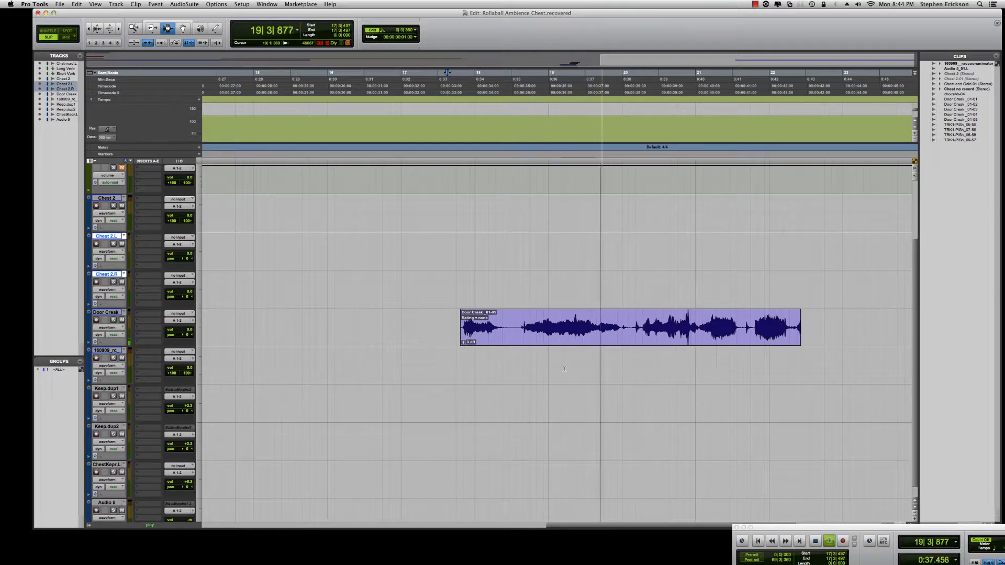
key(space)
Step: Place the playback start just before the ChestKepr.L clip and play the layered treasure chest sound
key(r)
key(r)
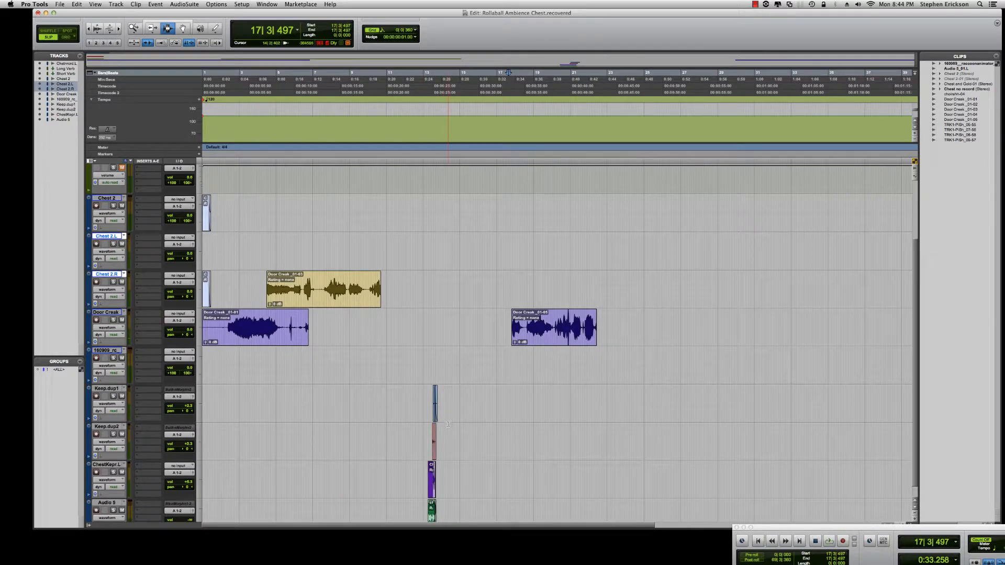
key(t)
key(t)
key(t)
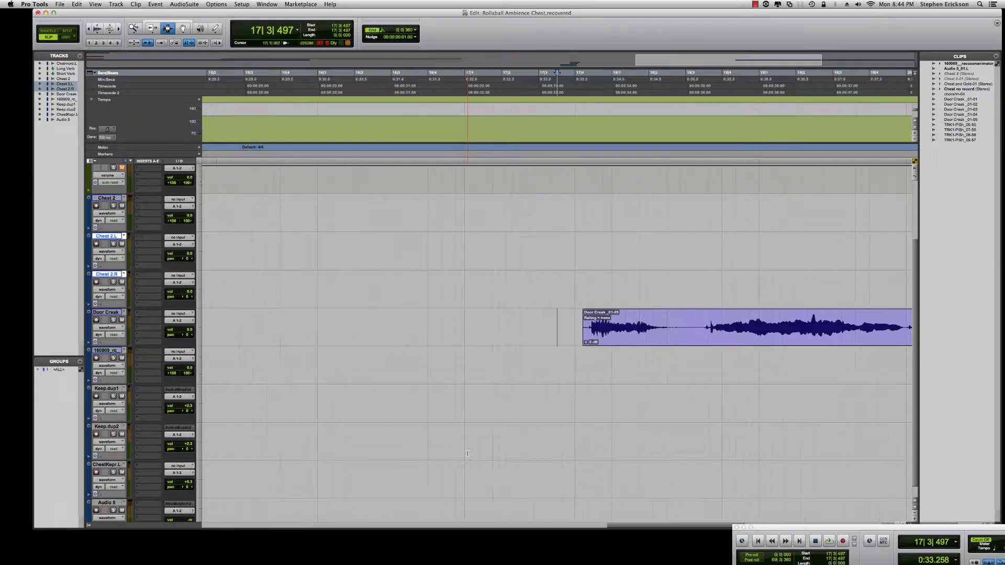
key(t)
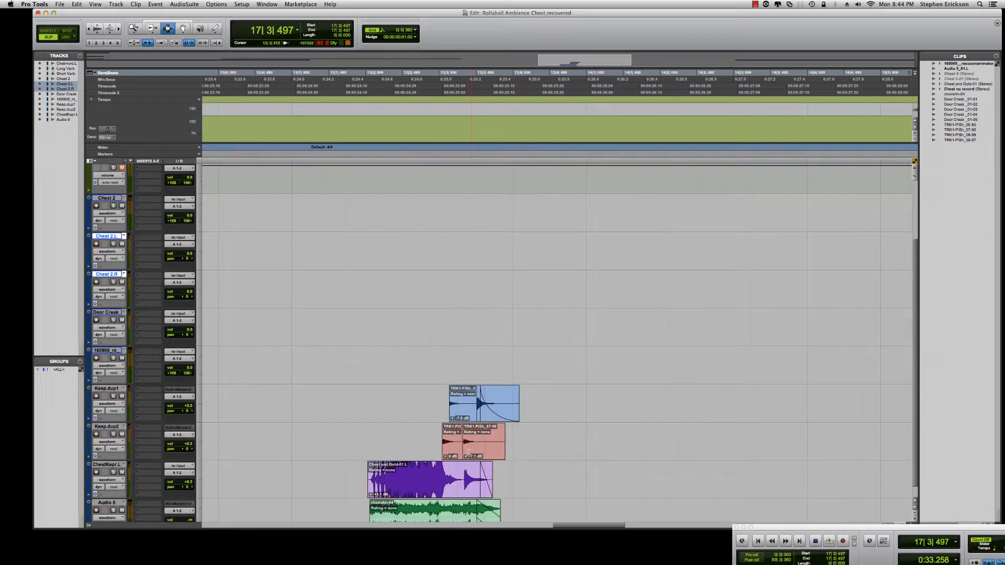
scroll(562, 452, left, 3)
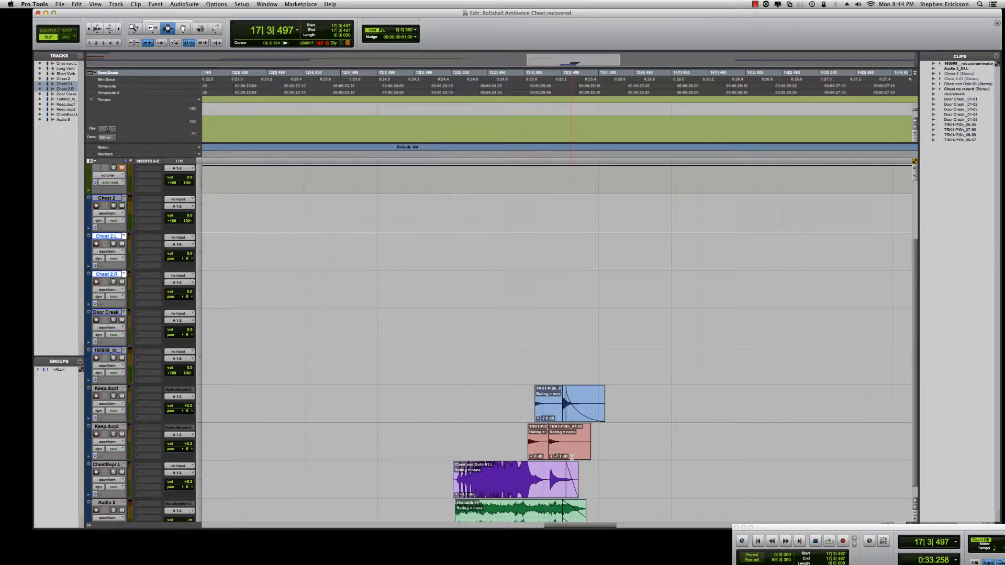
scroll(572, 458, down, 1)
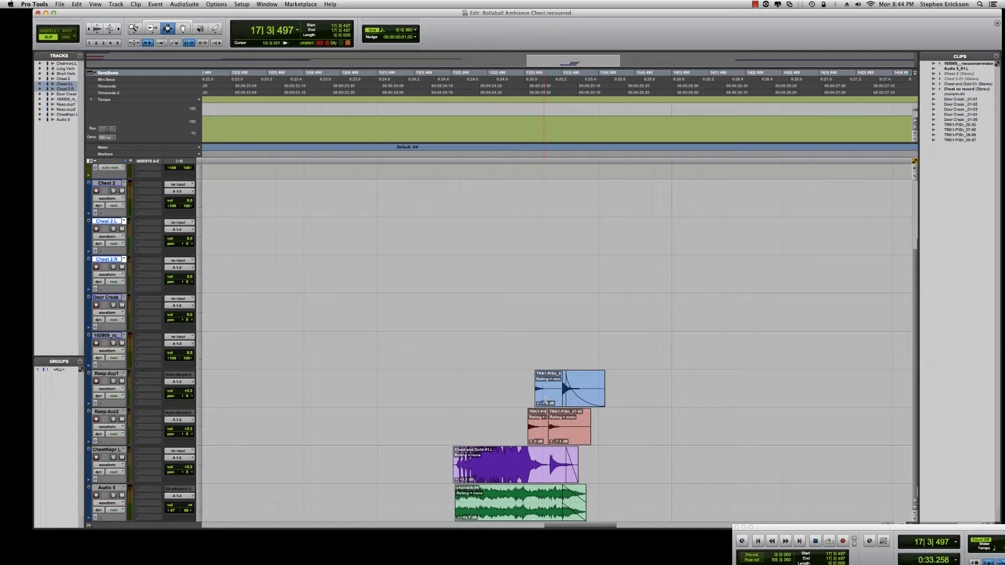
click(451, 459)
key(space)
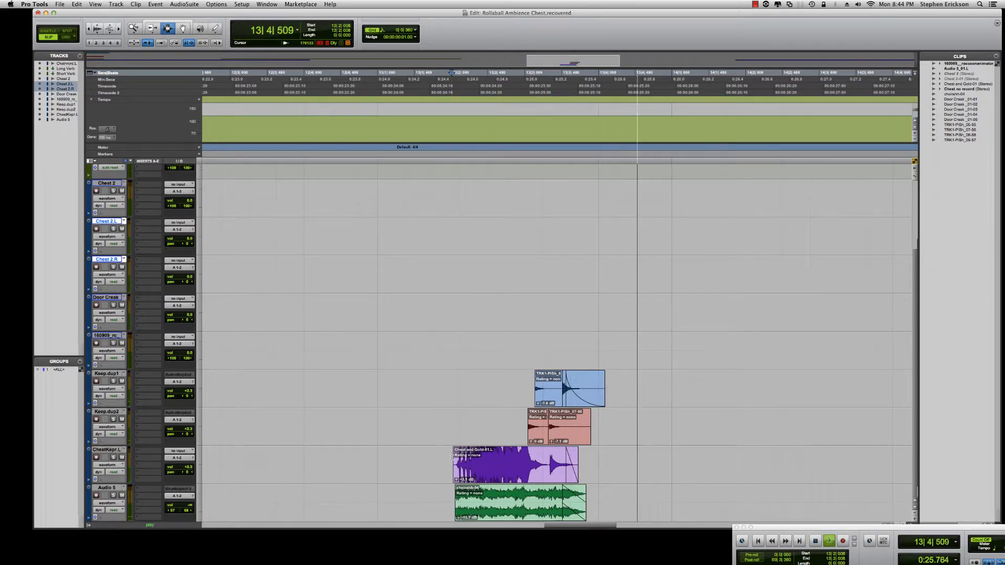
key(space)
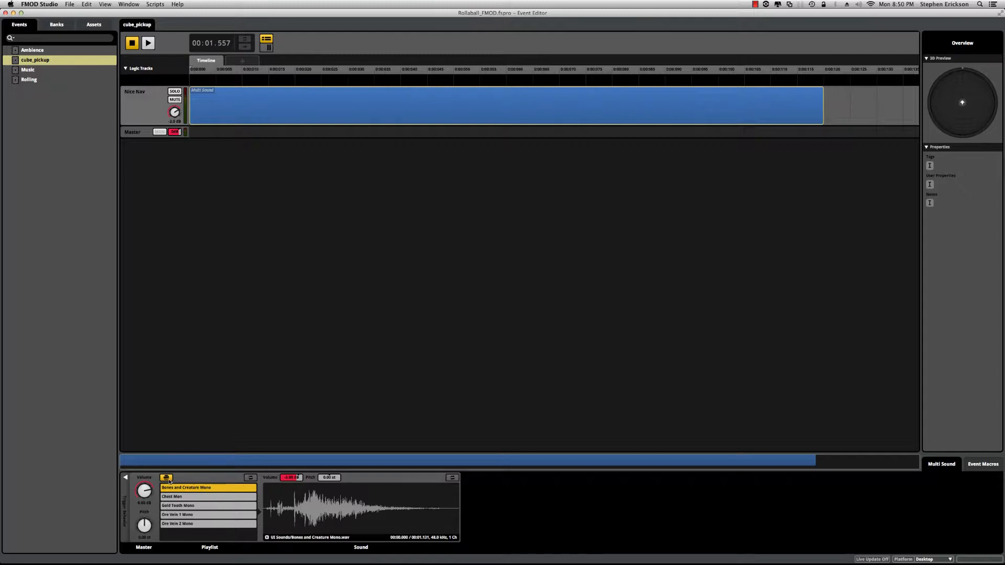
Step: In FMOD Studio, audition Ore Vein 2 Mono from the cube_pickup playlist and select Ore Vein 1 Mono
click(267, 507)
click(171, 524)
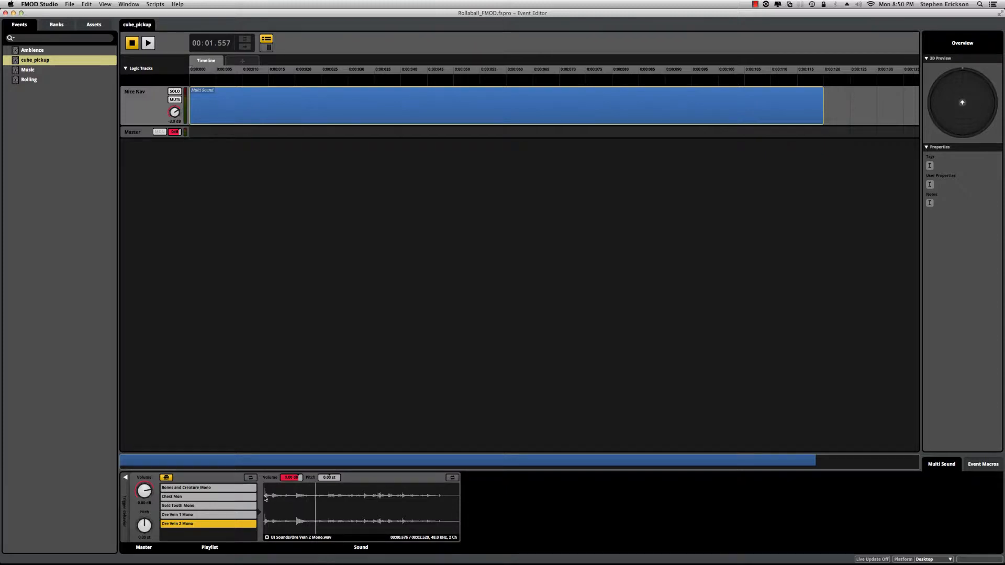
click(180, 515)
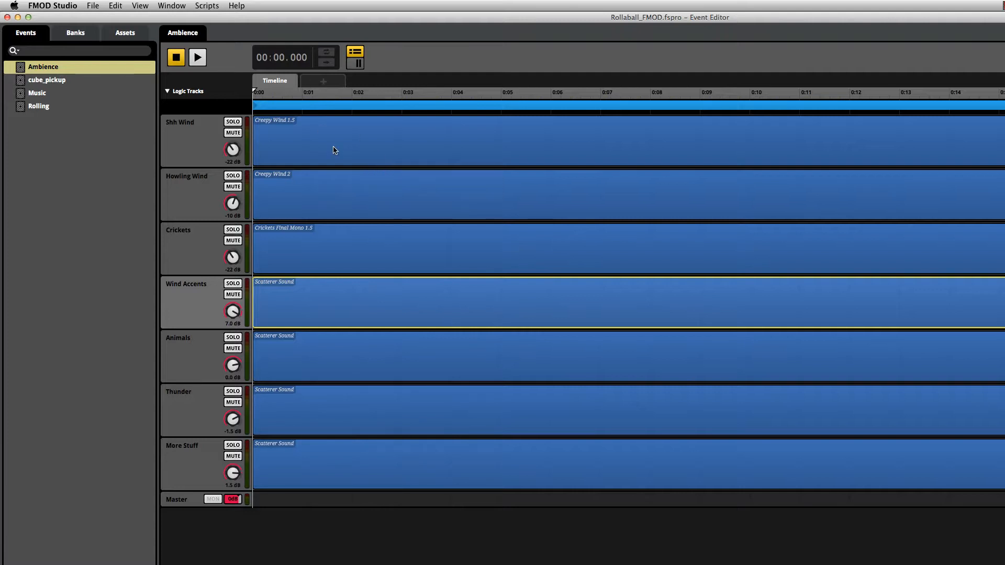
Step: Play the Ambience event with all its tracks, stop it, and solo the Shh Wind track
key(space)
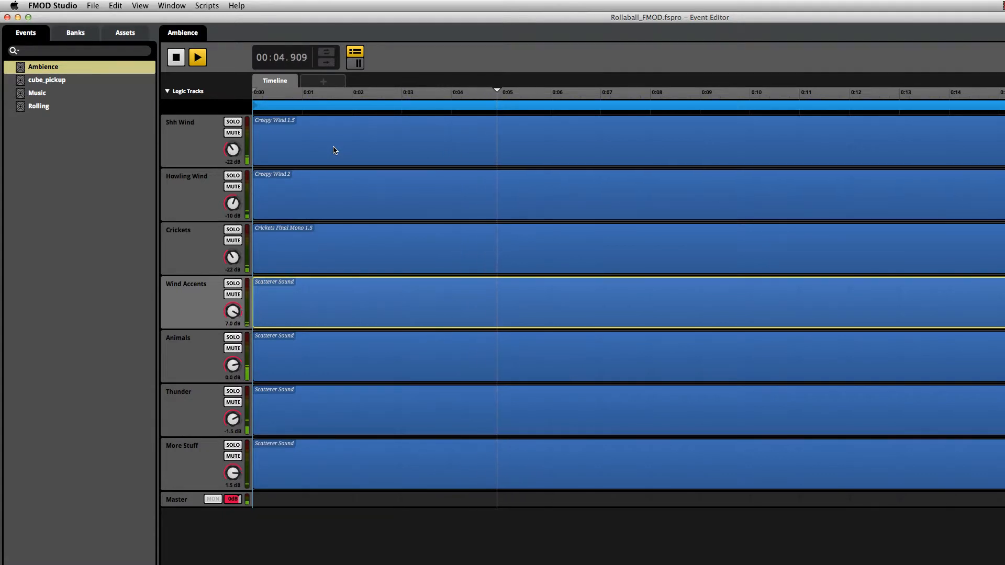
key(space)
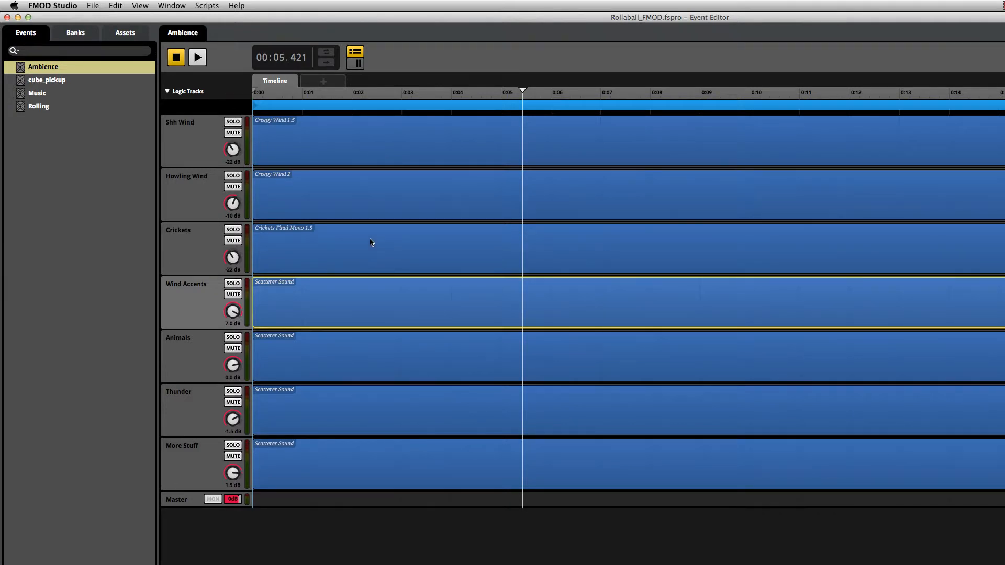
click(180, 142)
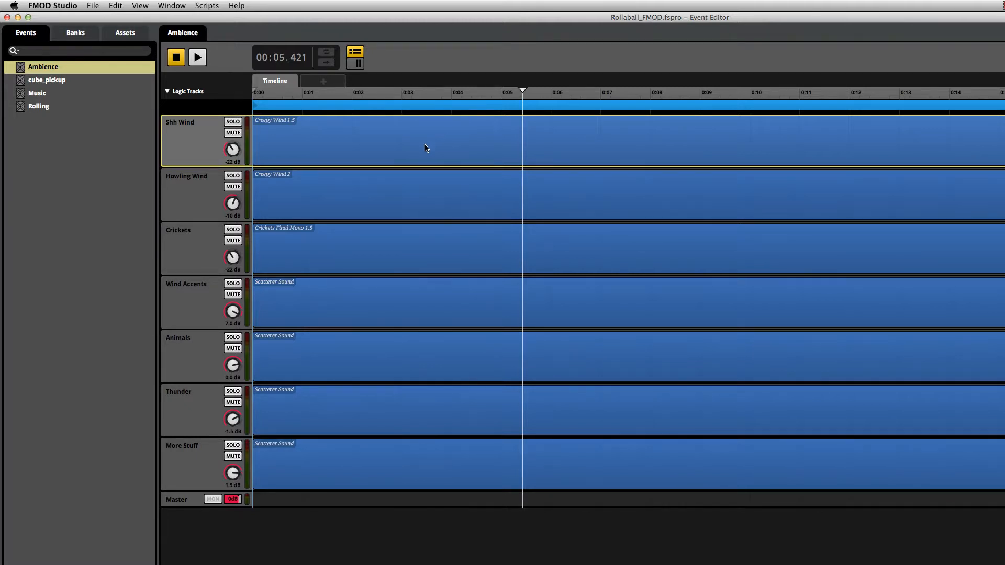
click(233, 124)
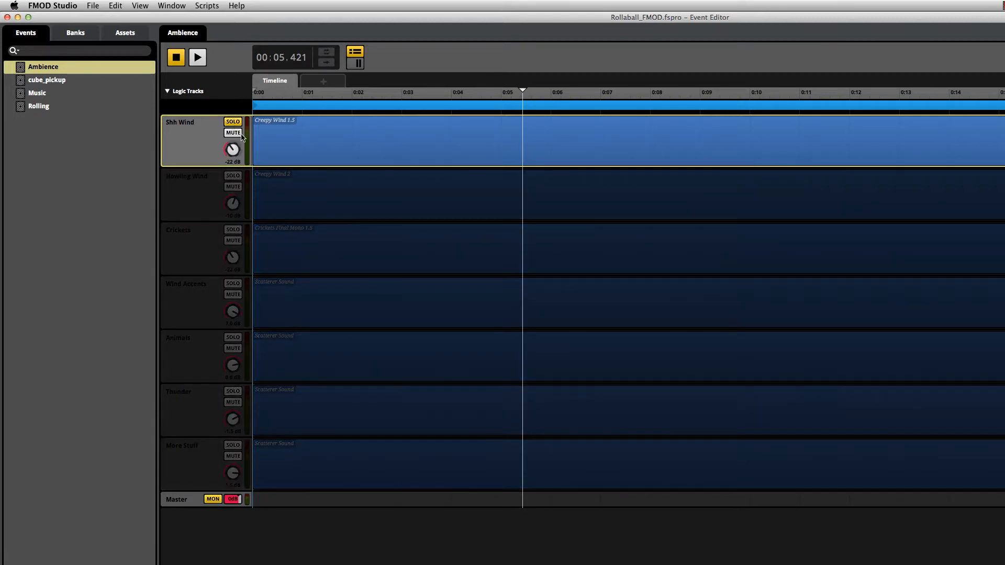
Step: Play the soloed Shh Wind track, stop playback, and turn its solo off
key(space)
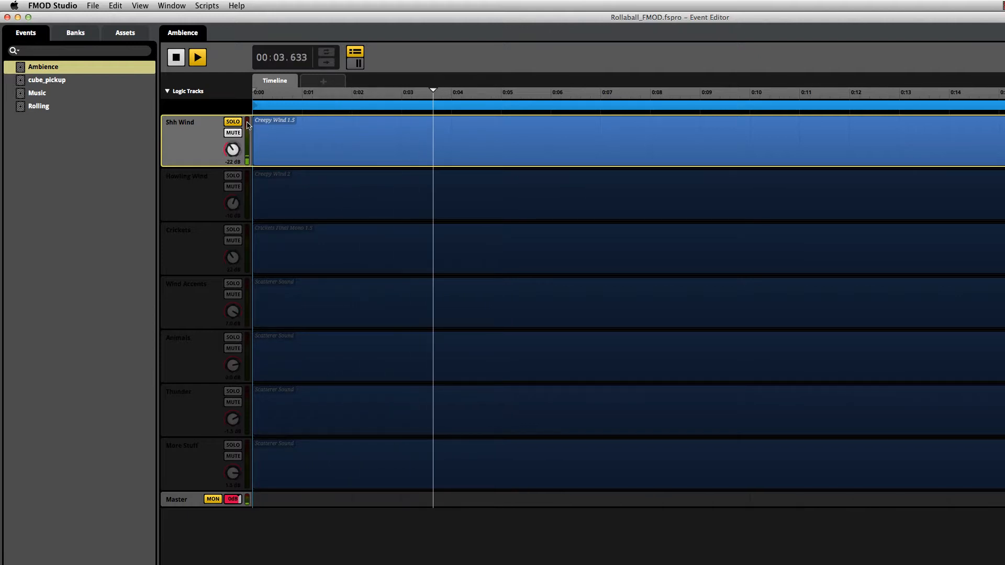
key(space)
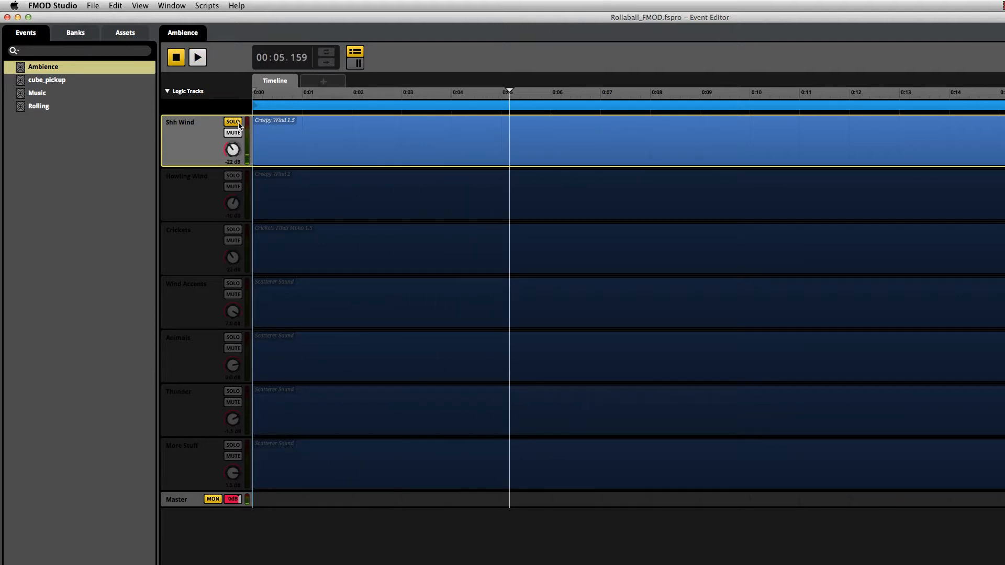
click(233, 122)
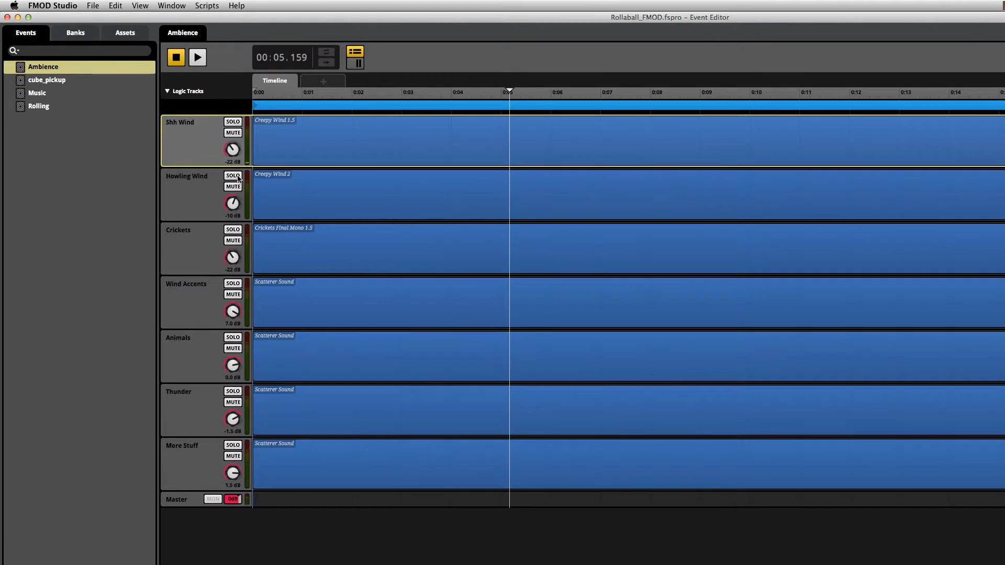
Step: Solo the Howling Wind track, play it, stop playback, and turn its solo off
click(234, 176)
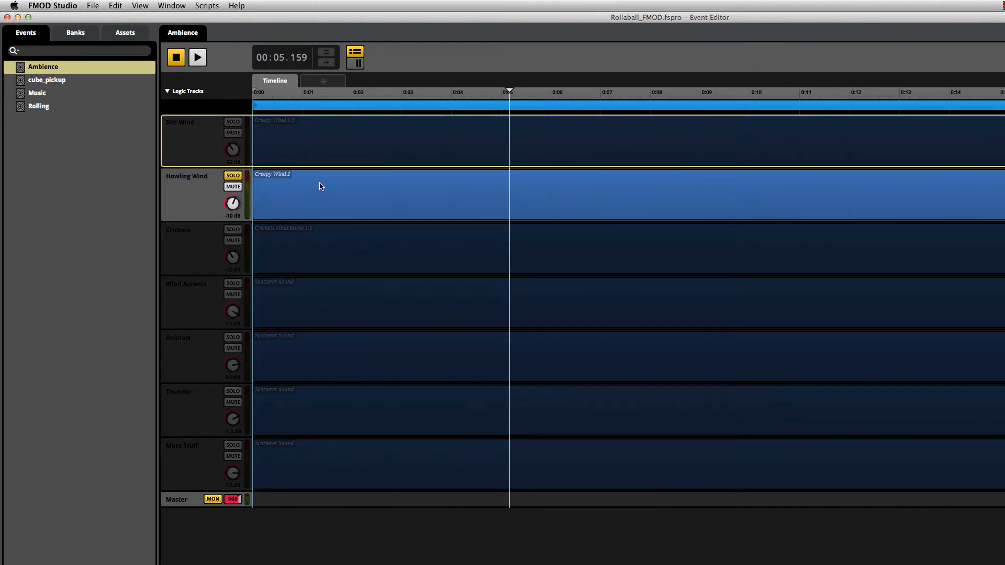
key(space)
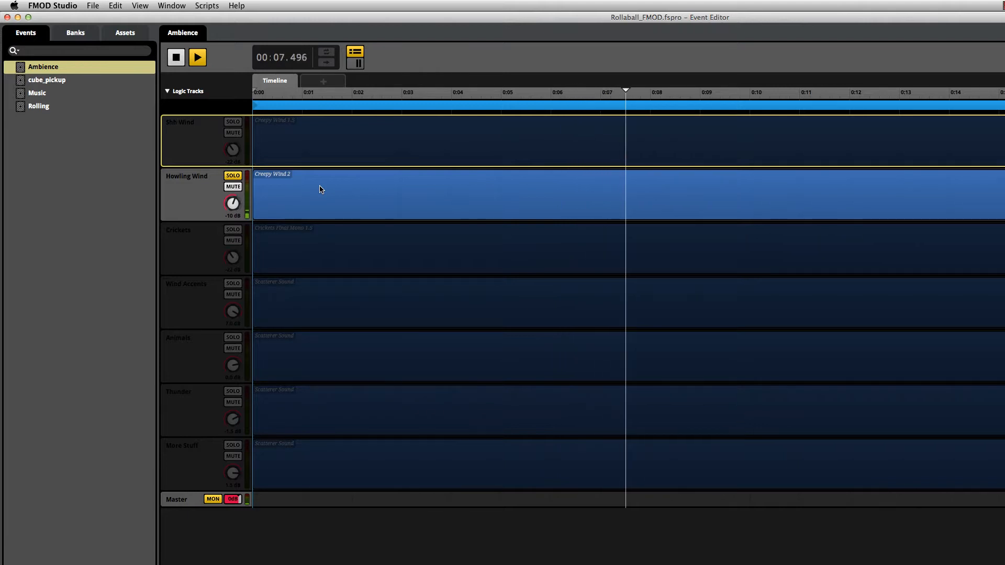
drag(233, 204, 233, 188)
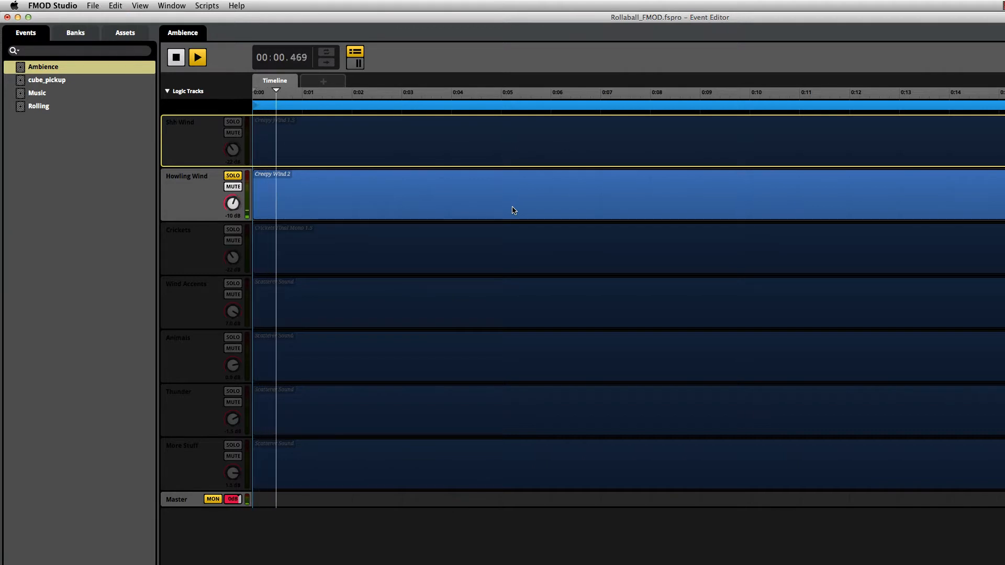
click(236, 176)
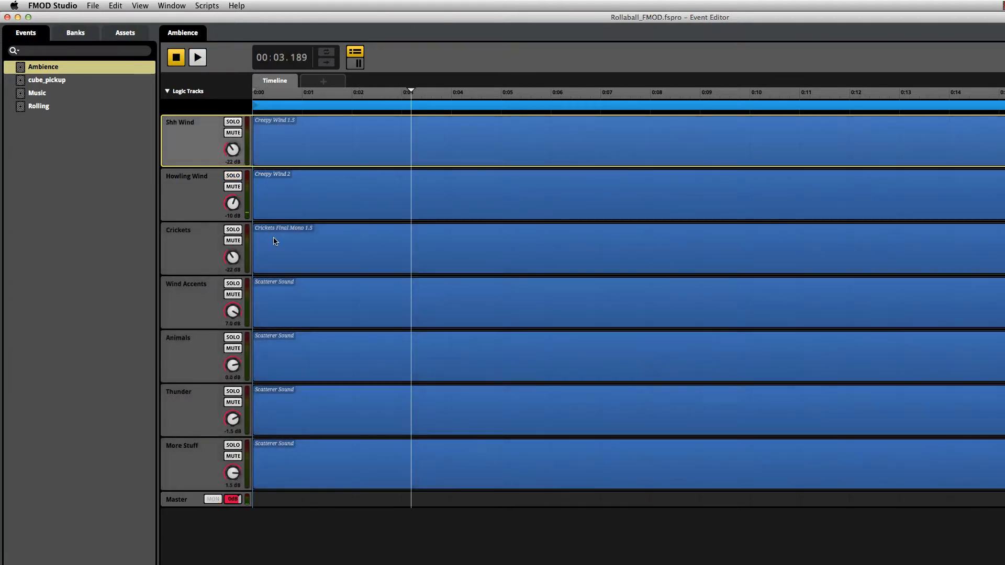
Step: Solo the Crickets track, listen to it, and turn its solo off
click(233, 229)
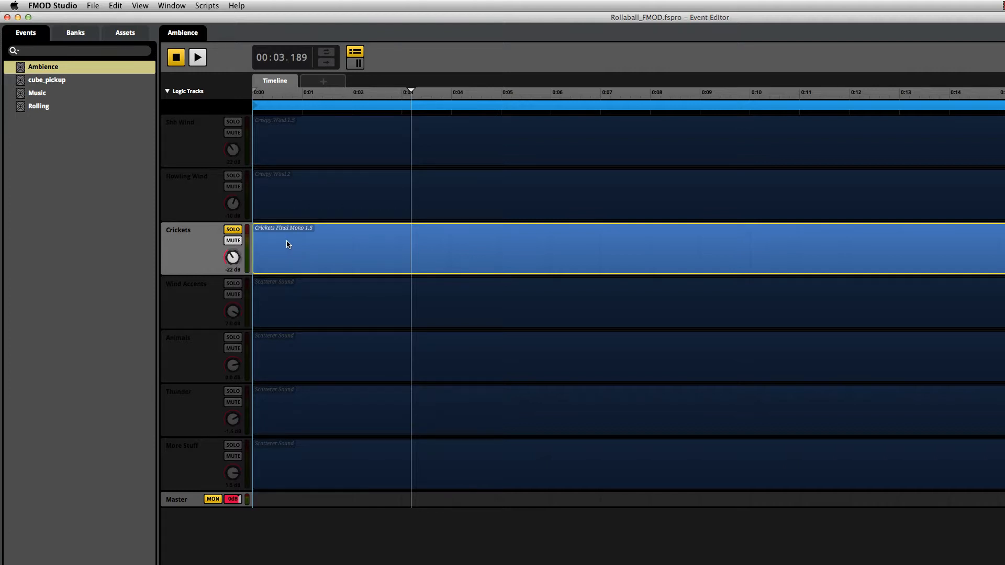
key(space)
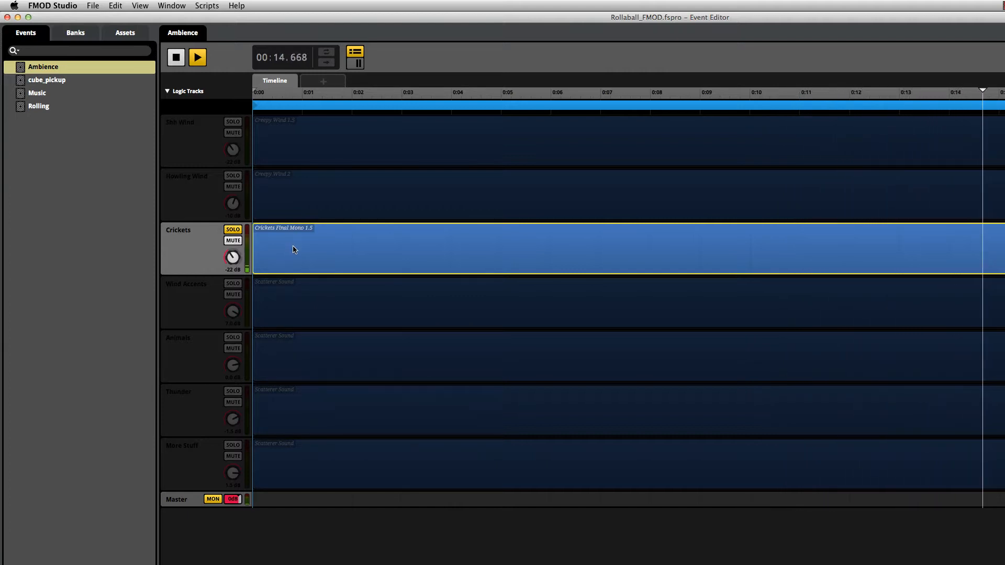
click(241, 230)
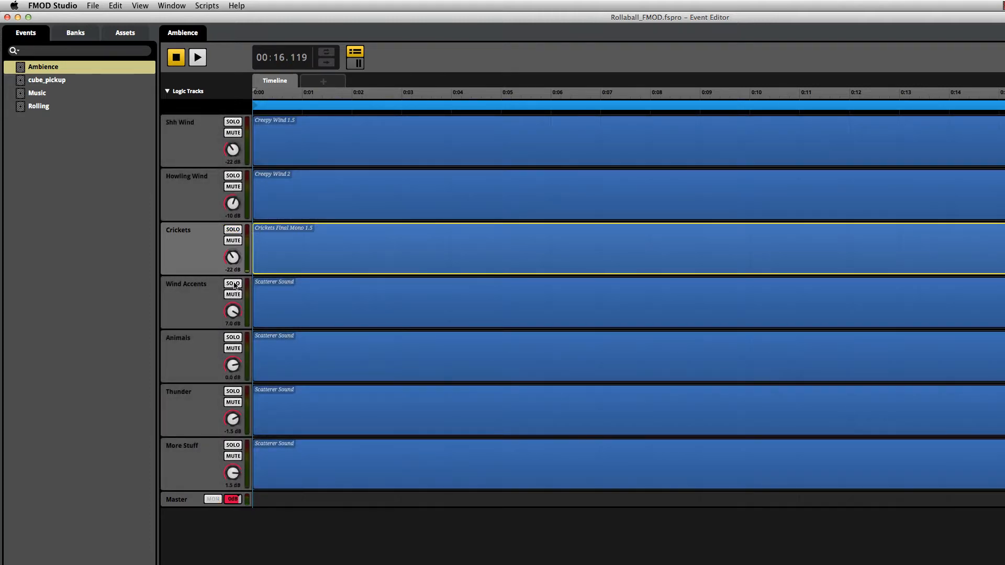
Step: Audition Gust Dirt Leaves 1, 2.5, 2 and 3 from the Wind Accents scatterer playlist
click(261, 294)
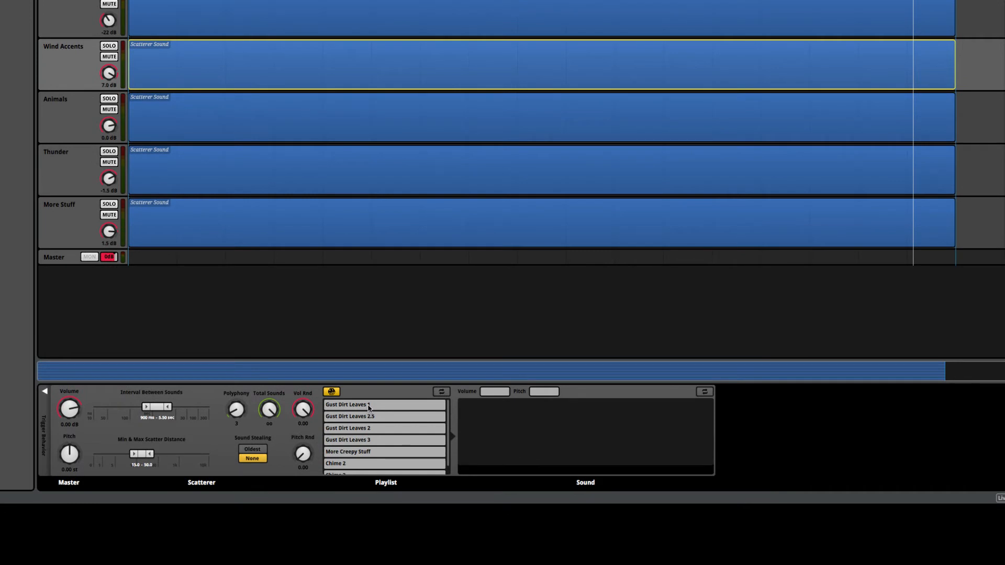
click(369, 408)
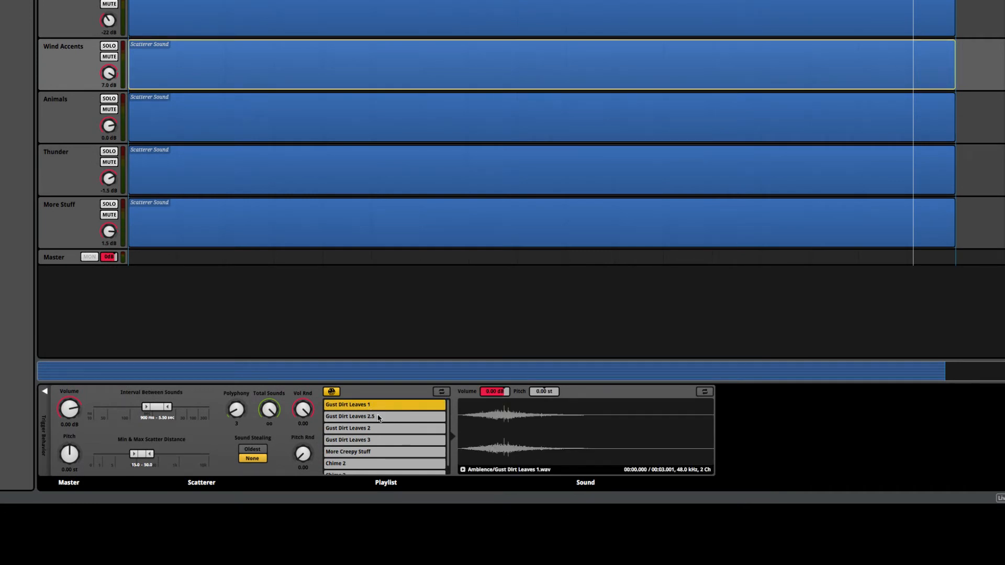
click(462, 418)
click(431, 418)
click(467, 421)
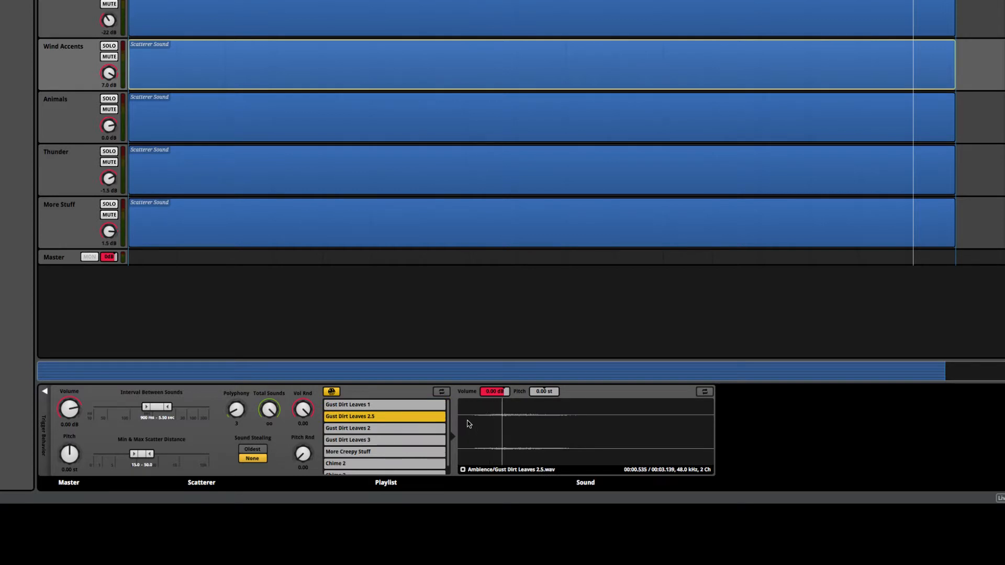
click(384, 429)
click(477, 430)
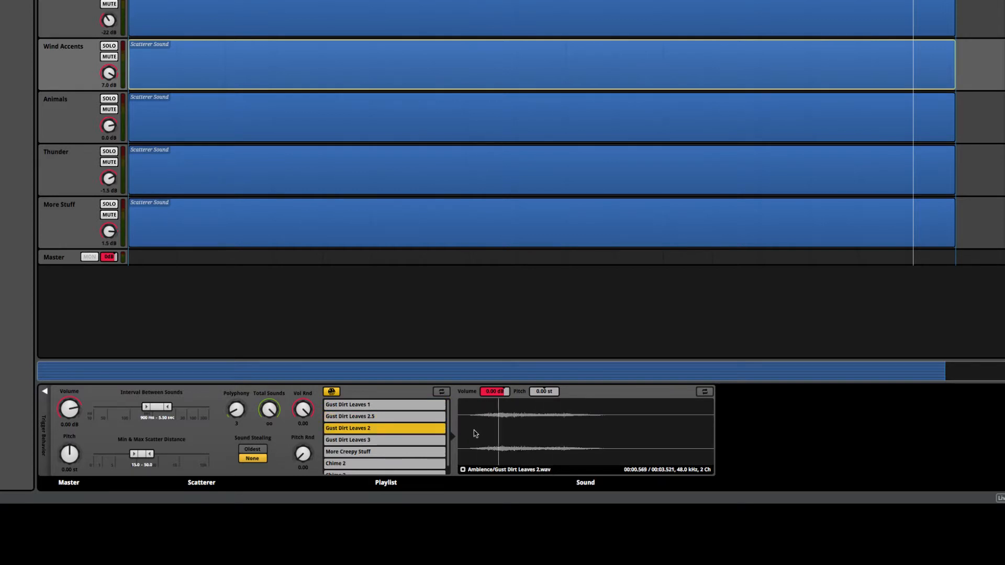
click(385, 441)
click(483, 428)
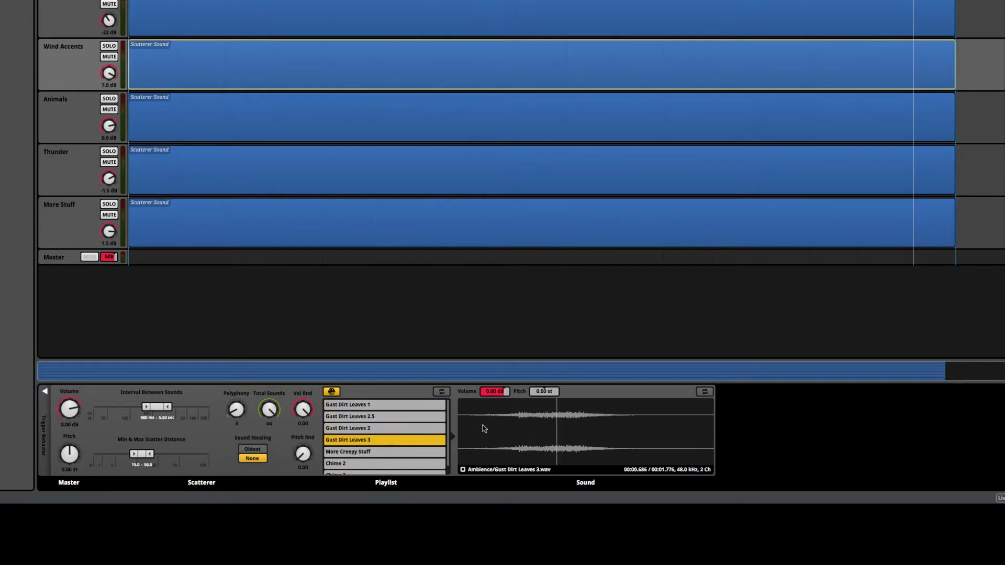
Step: Audition More Creepy Stuff, Chime 2 and Chime 3 from the Wind Accents scatterer playlist
click(355, 406)
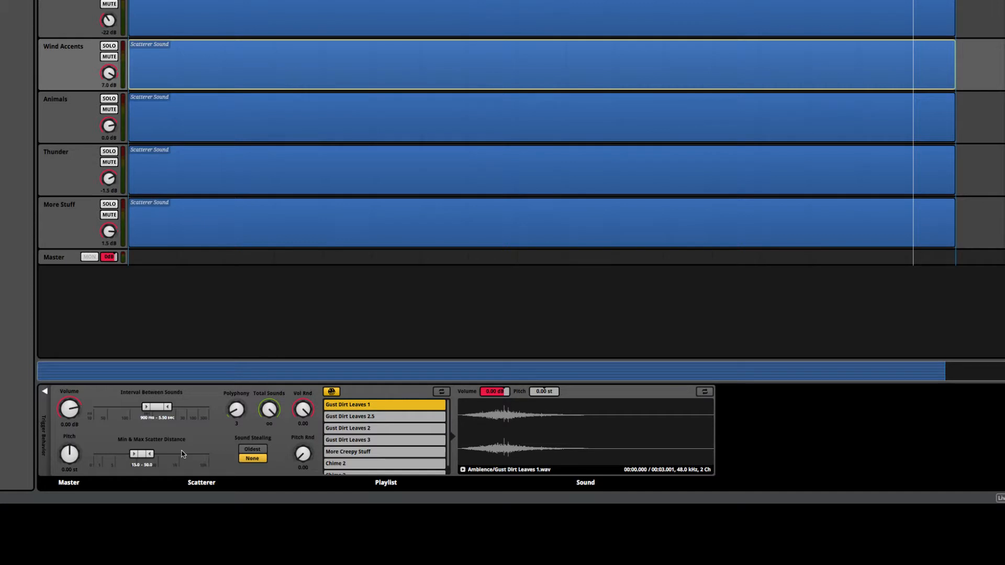
click(366, 453)
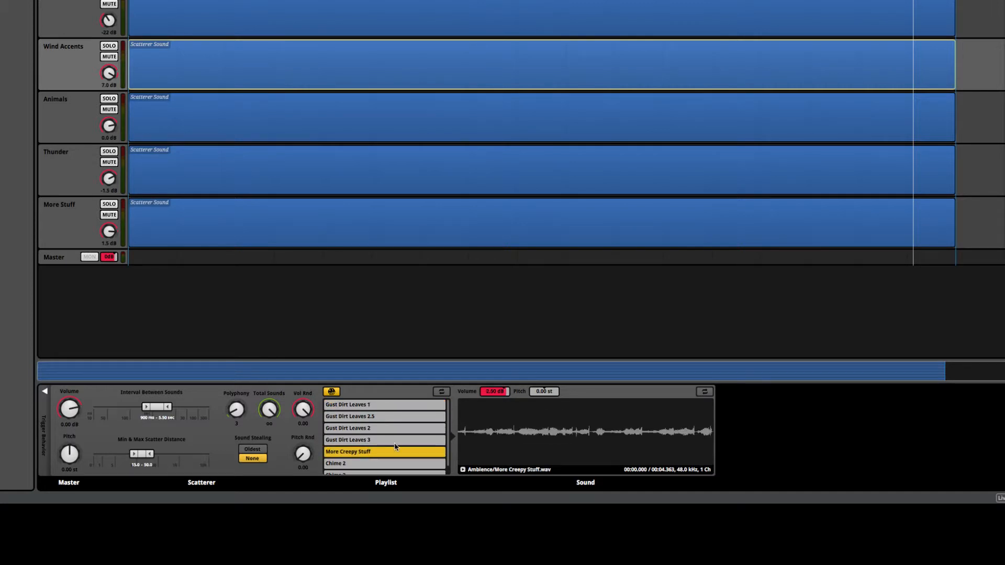
click(466, 435)
scroll(415, 440, down, 1)
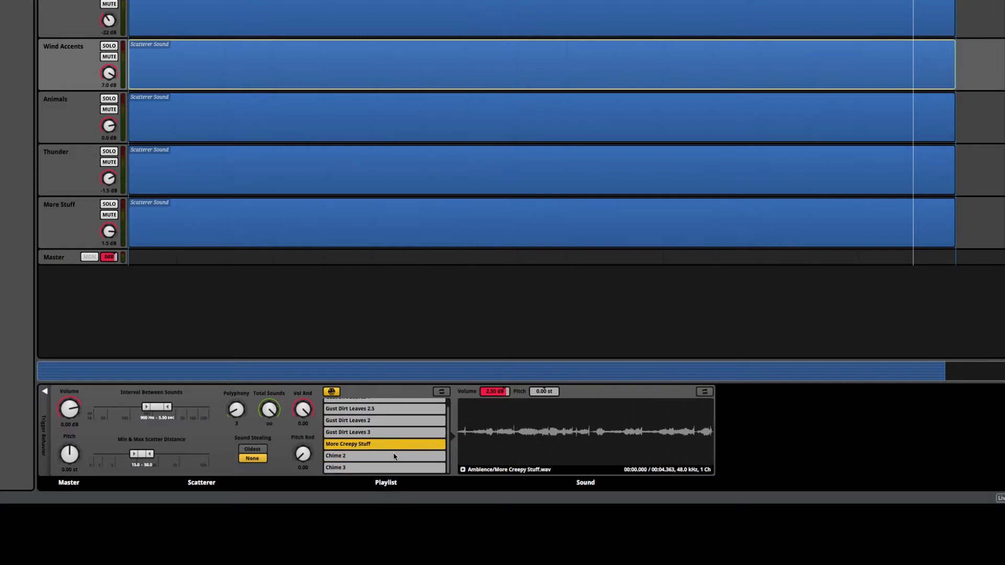
click(395, 456)
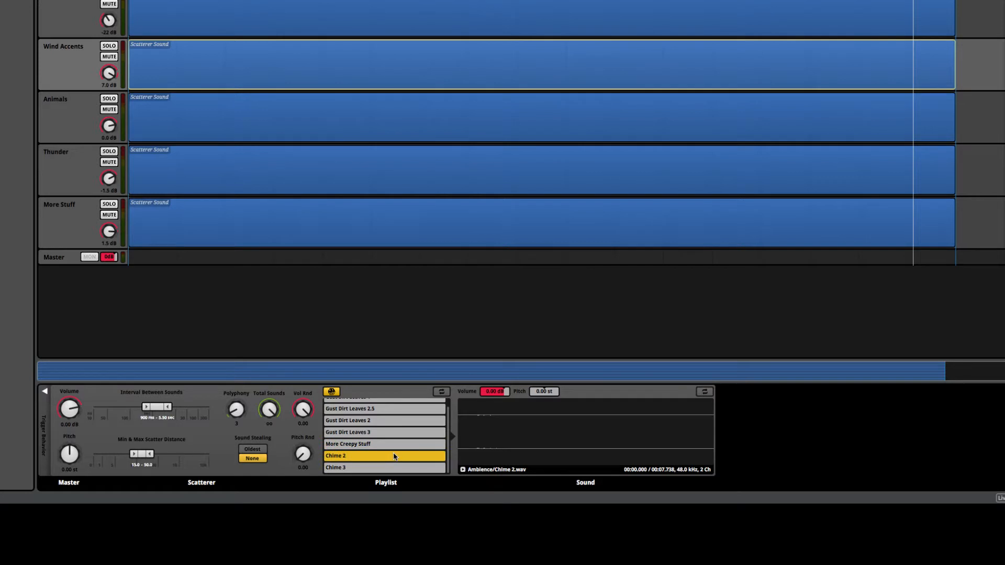
click(470, 422)
click(359, 468)
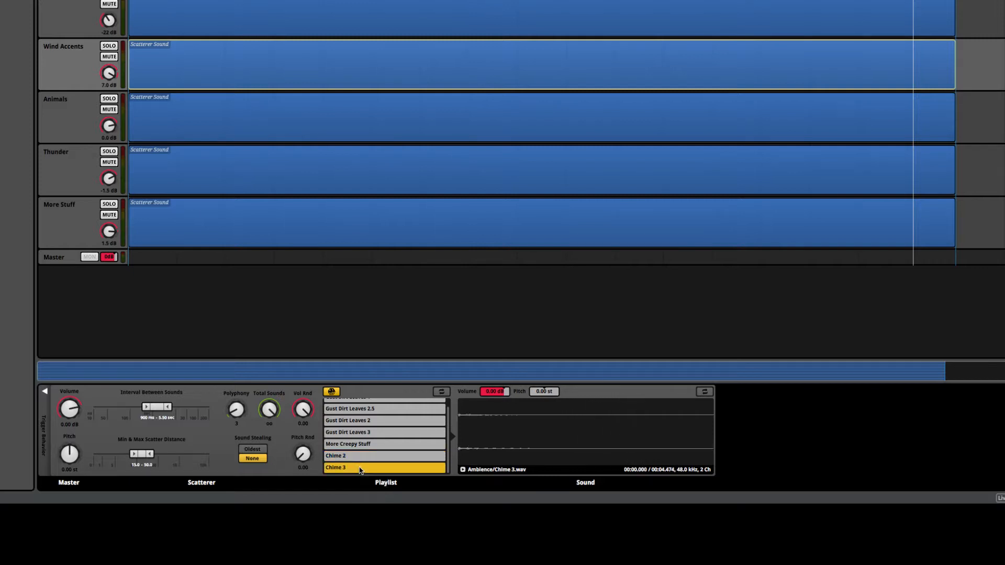
click(459, 420)
Step: Solo the Animals track and audition Frog 1 and Frog 2 from its scatterer playlist
click(54, 124)
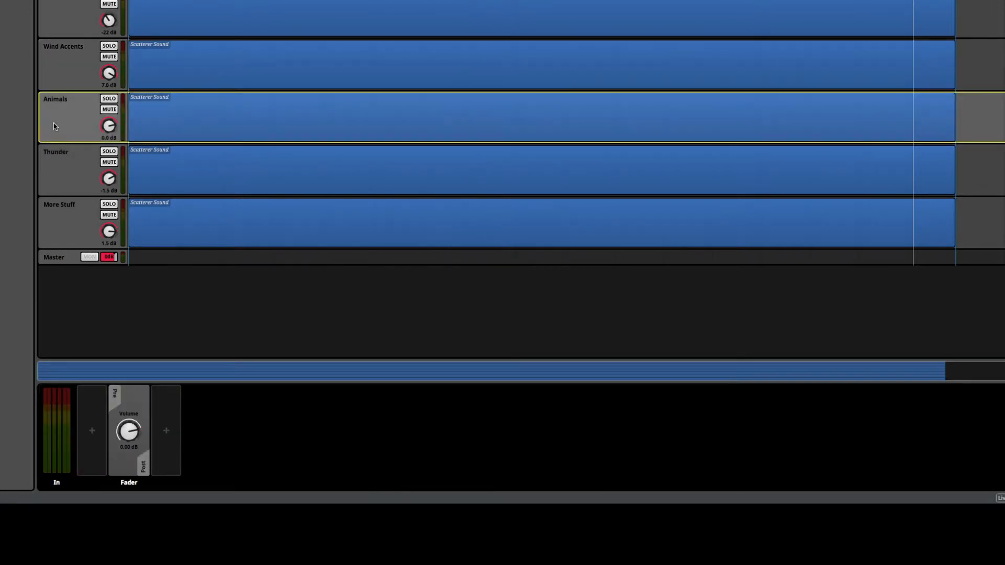
click(109, 99)
click(200, 113)
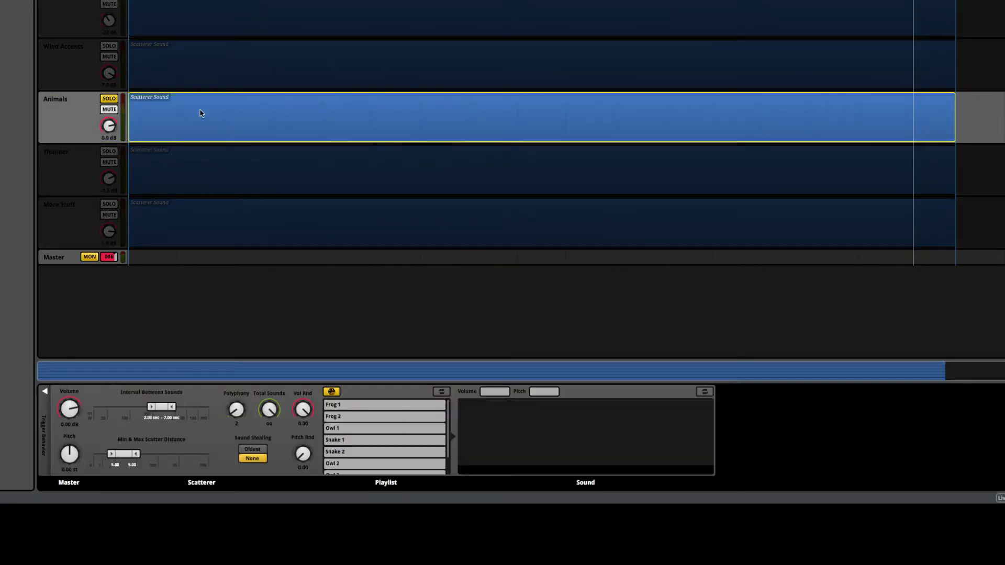
scroll(404, 434, down, 1)
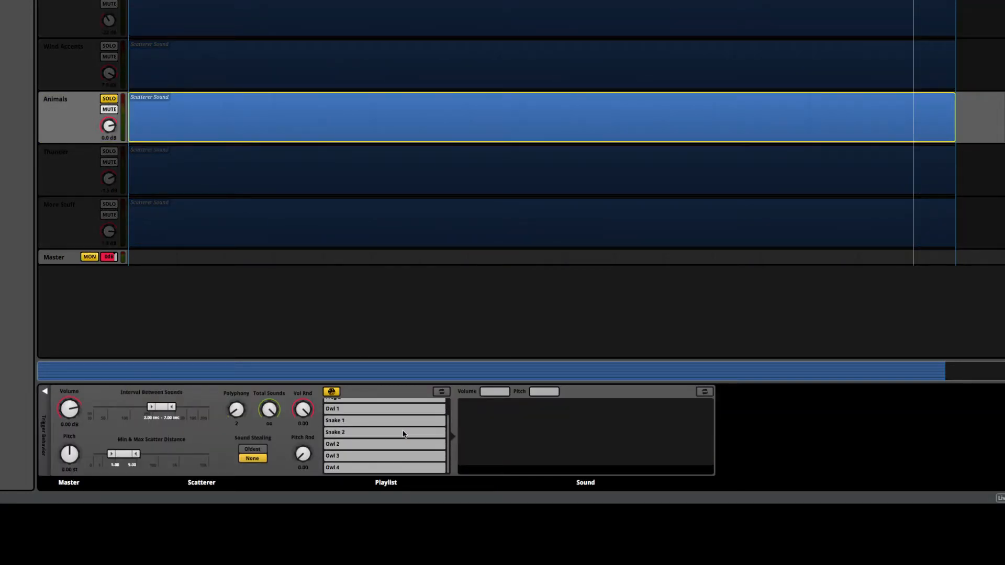
scroll(404, 434, up, 1)
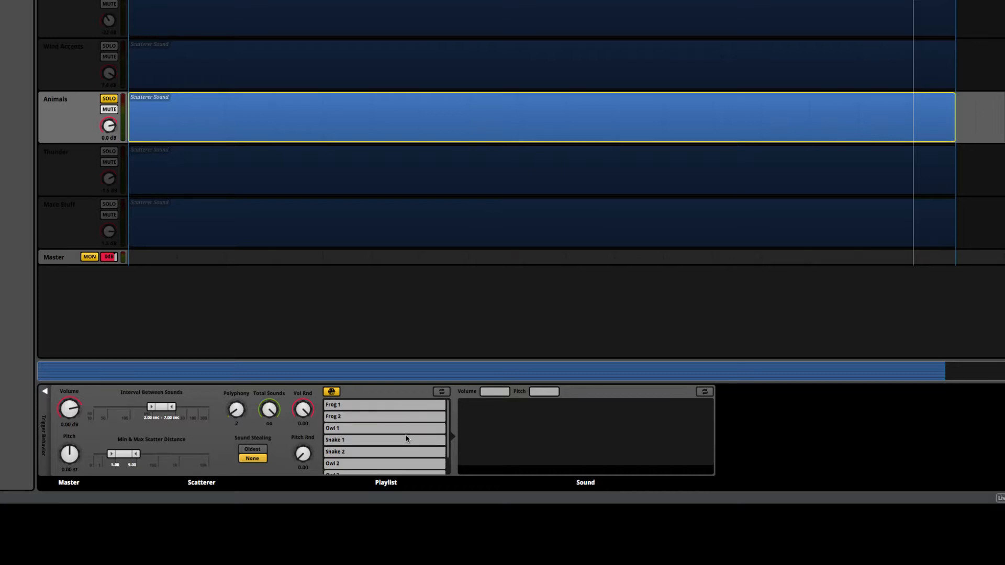
click(401, 406)
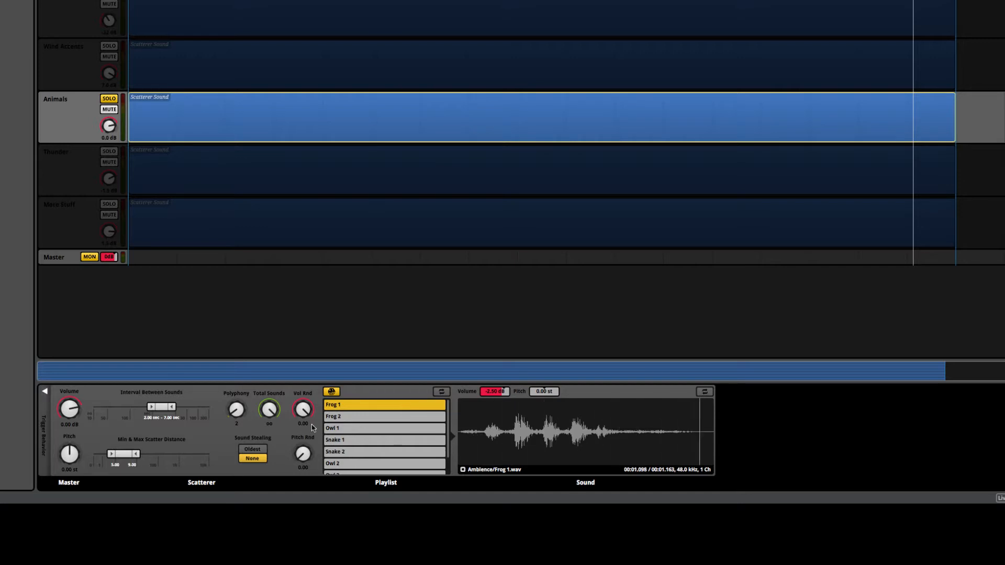
key(Down)
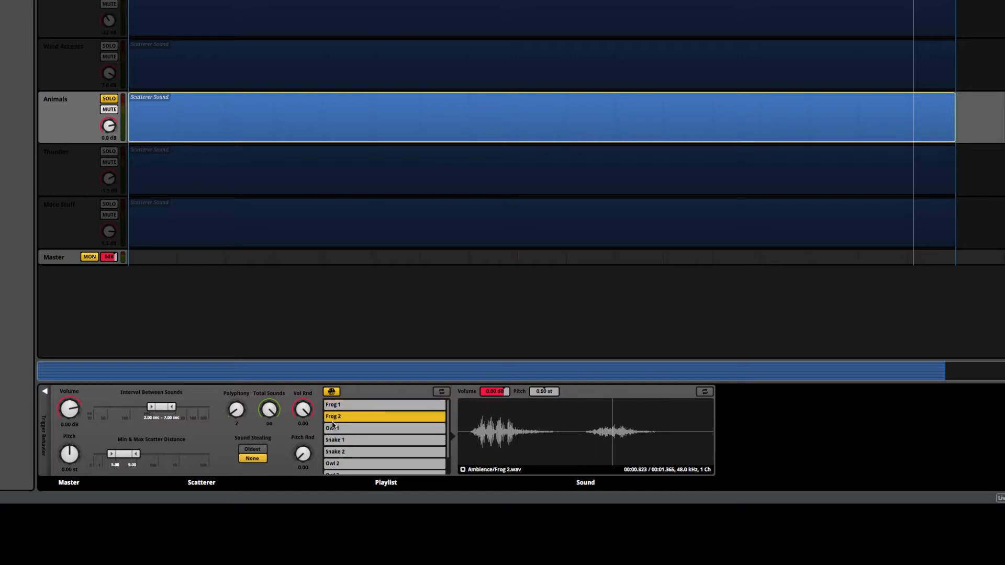
Step: Audition Snake 1 and Owl 2 from the Animals scatterer playlist
scroll(346, 413, down, 1)
click(348, 422)
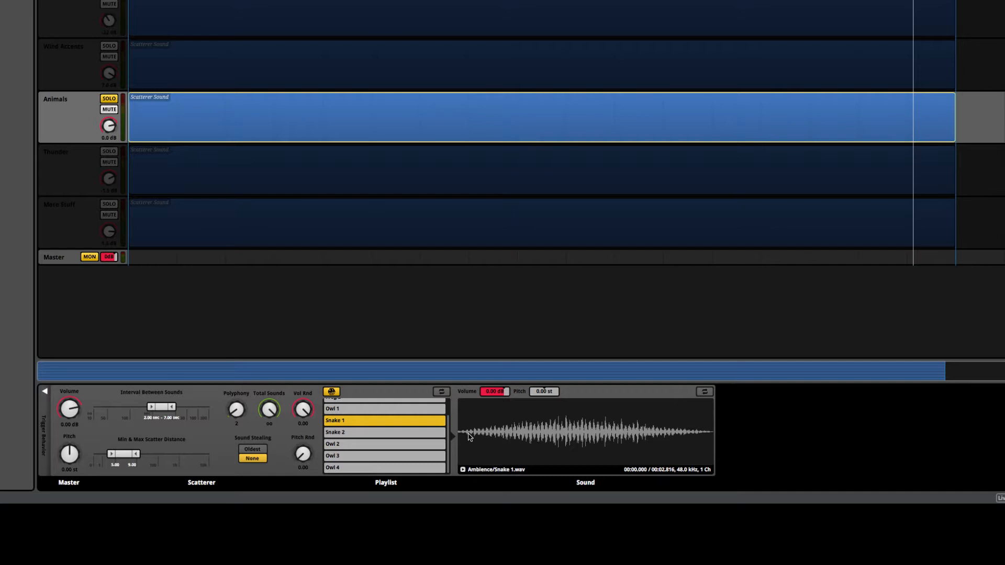
click(470, 436)
click(360, 443)
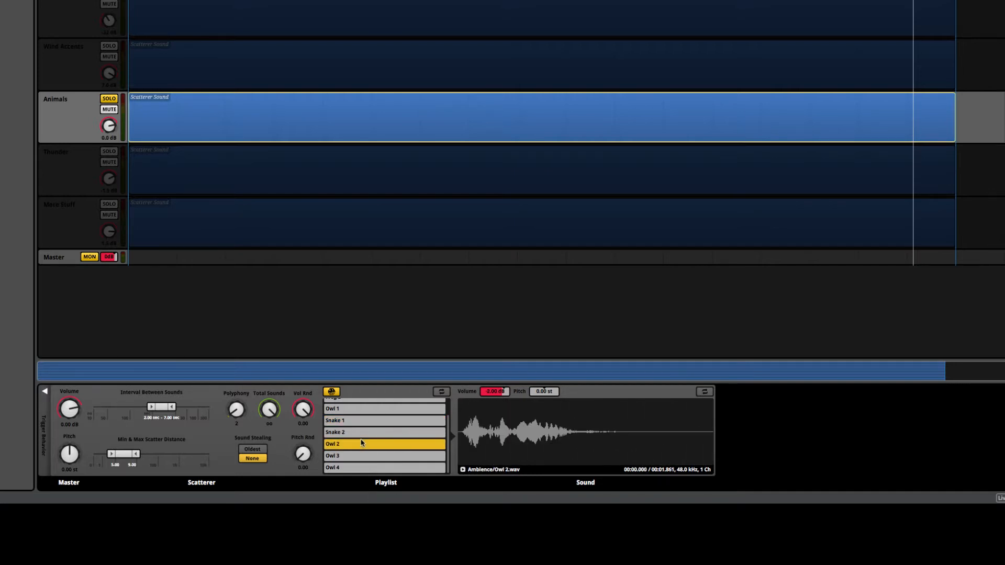
click(467, 434)
Step: Play the Thunder track soloed, stop it, and audition Puppy from its scatterer playlist
click(80, 163)
click(164, 174)
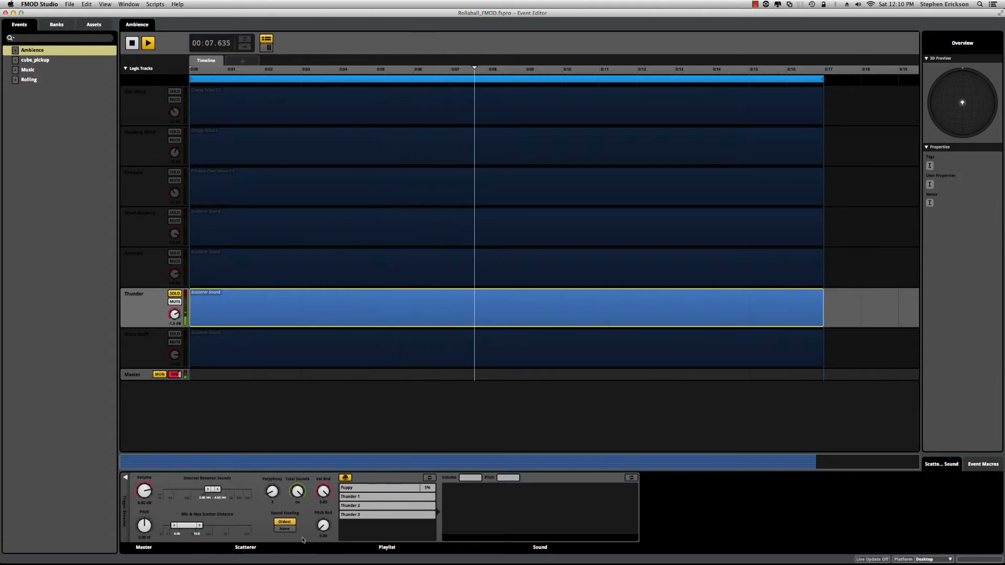
key(space)
click(364, 488)
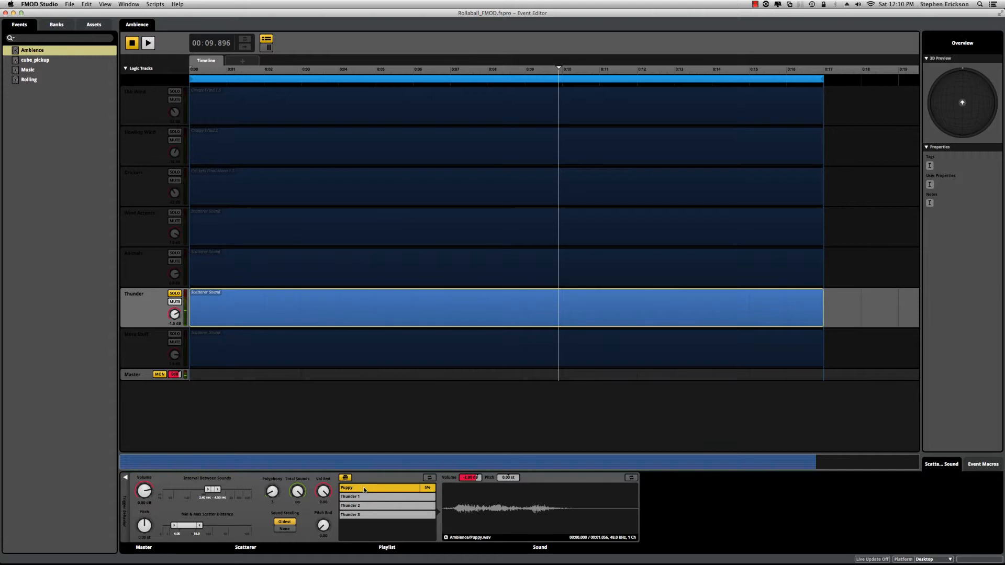
click(449, 513)
Step: Solo the More Stuff track and audition Fox 2, Fox 1 and Creak 1 from its scatterer playlist
click(146, 352)
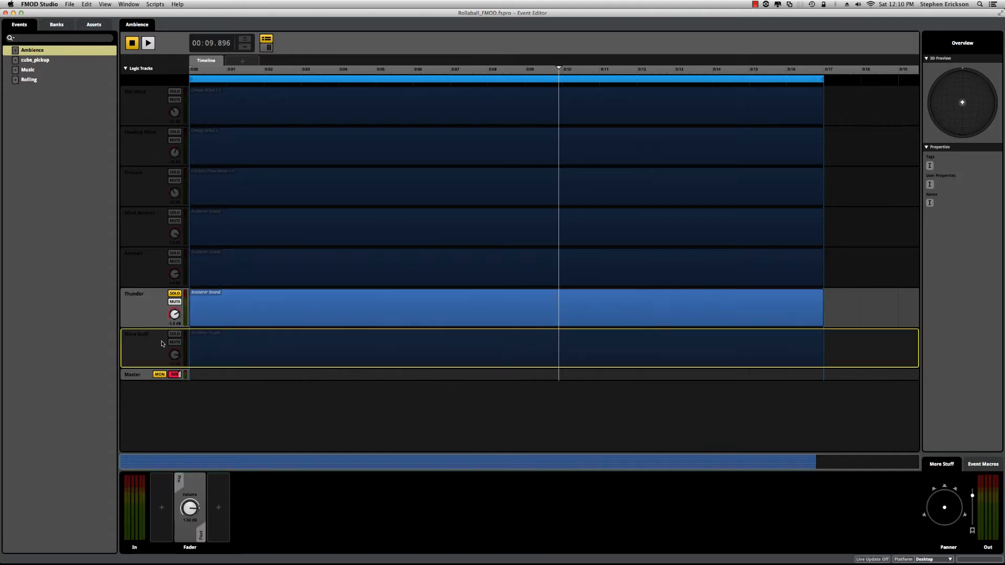
click(222, 307)
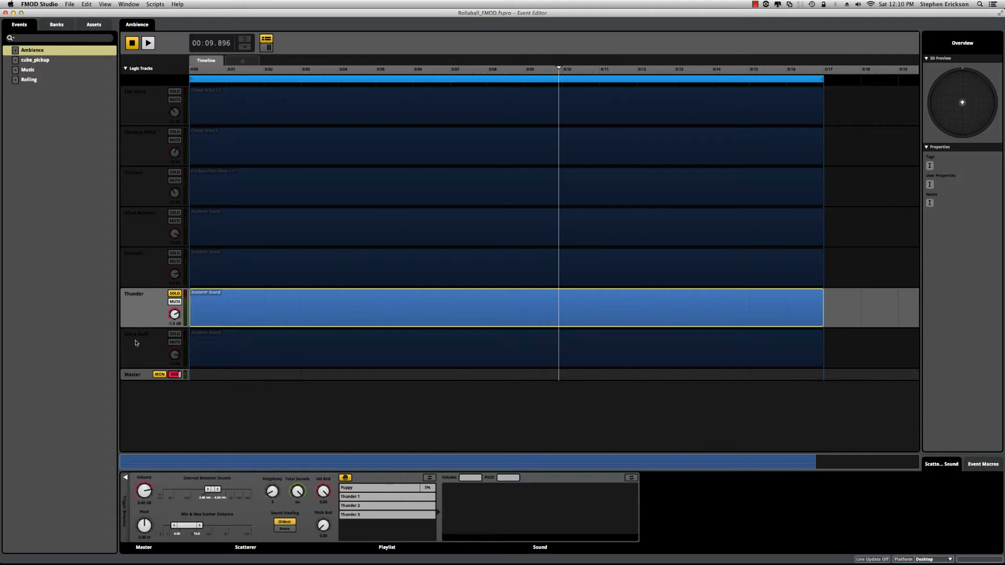
click(172, 337)
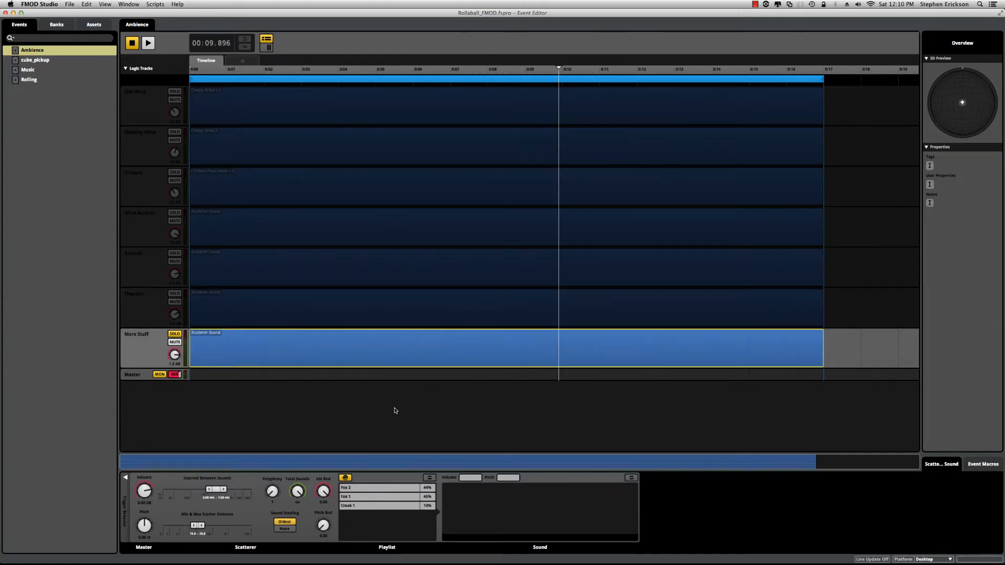
click(371, 486)
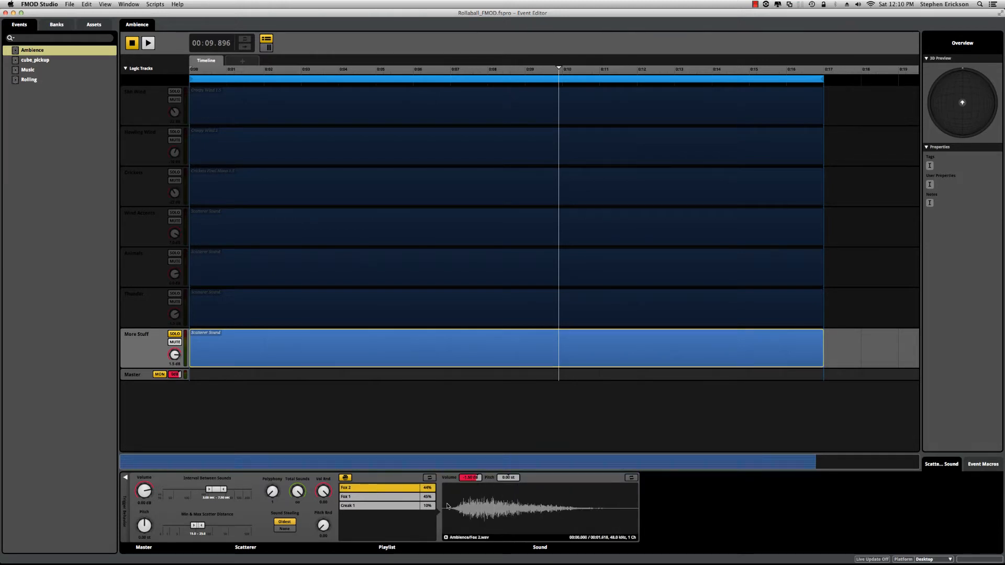
click(344, 497)
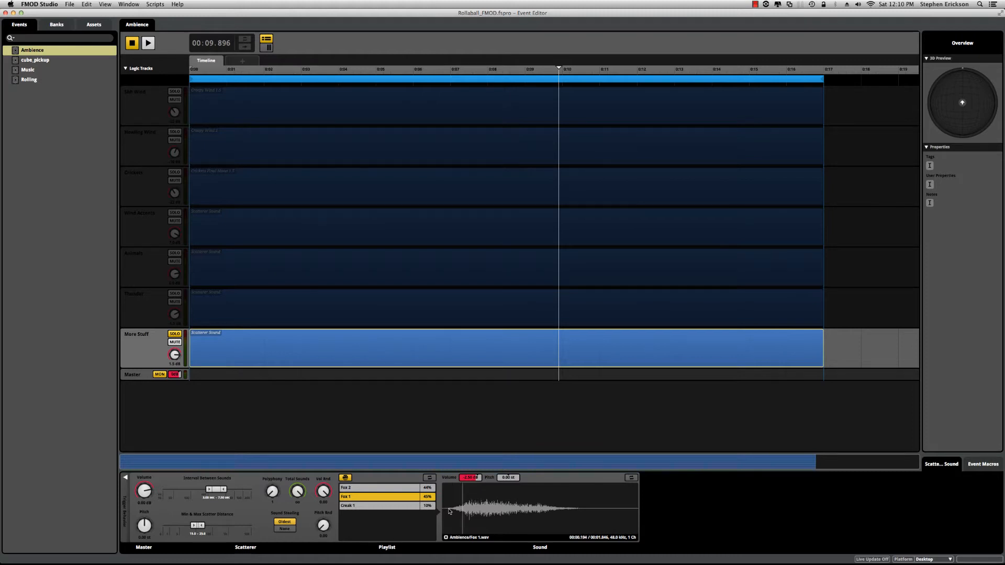
click(360, 507)
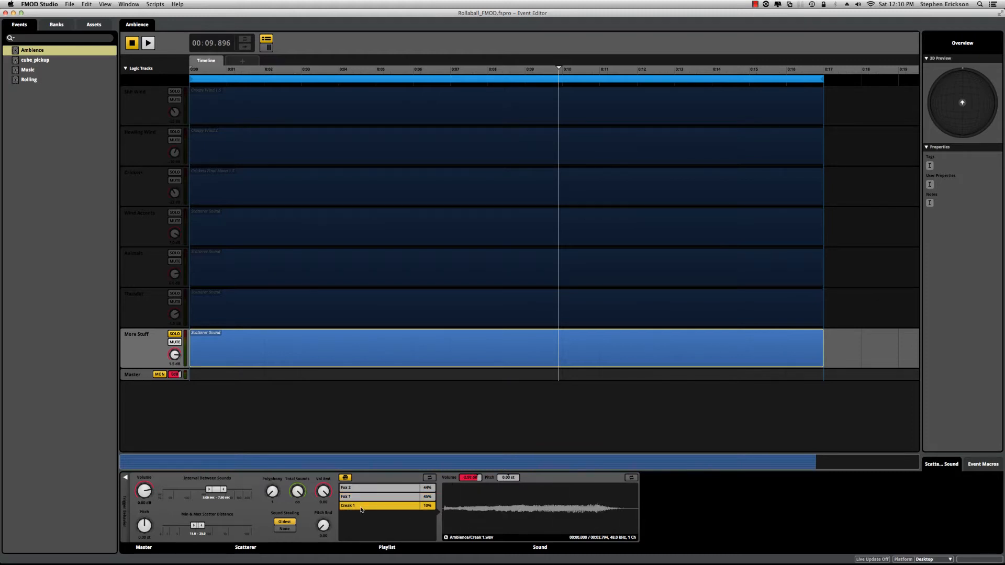
click(445, 512)
Step: Unsolo More Stuff and play the full Ambience mix while inspecting Snake 1 and Snake 2 in the Animals scatterer playlist
click(174, 334)
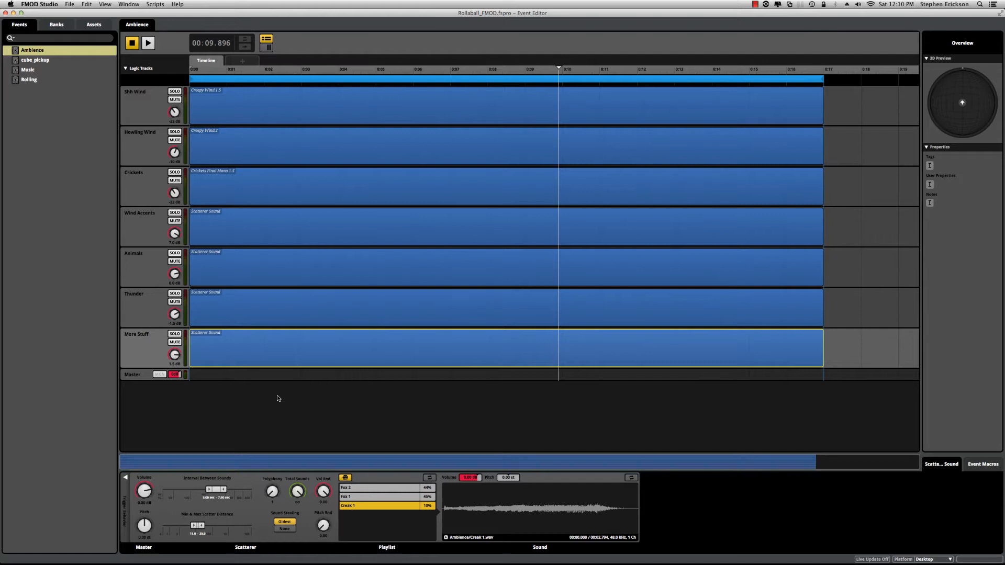
key(space)
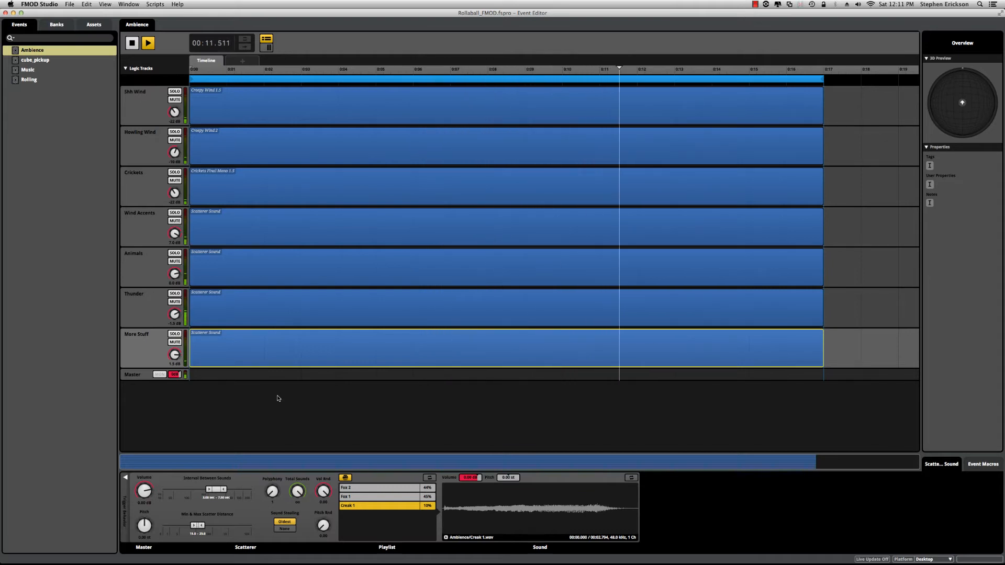
click(264, 284)
click(358, 514)
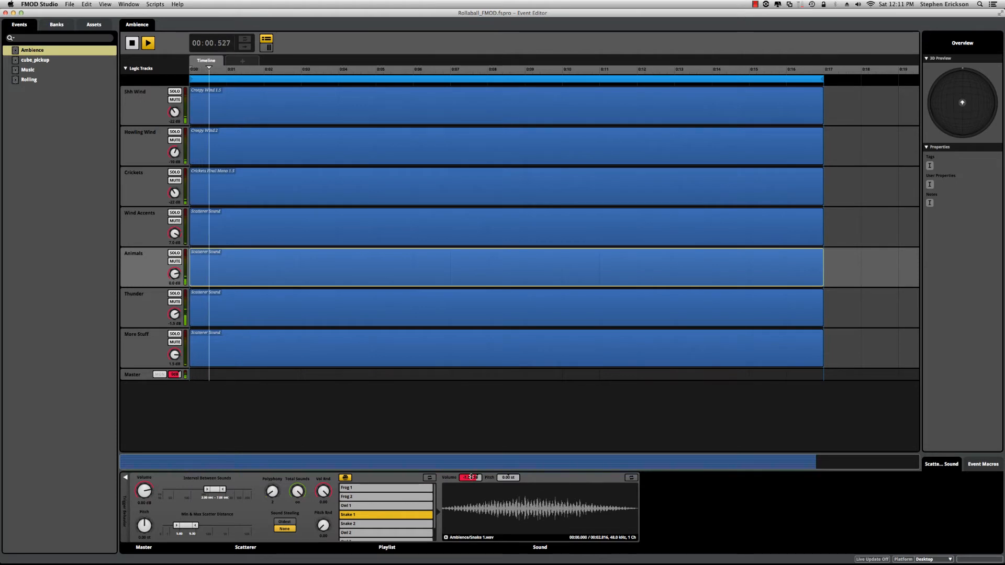
click(350, 524)
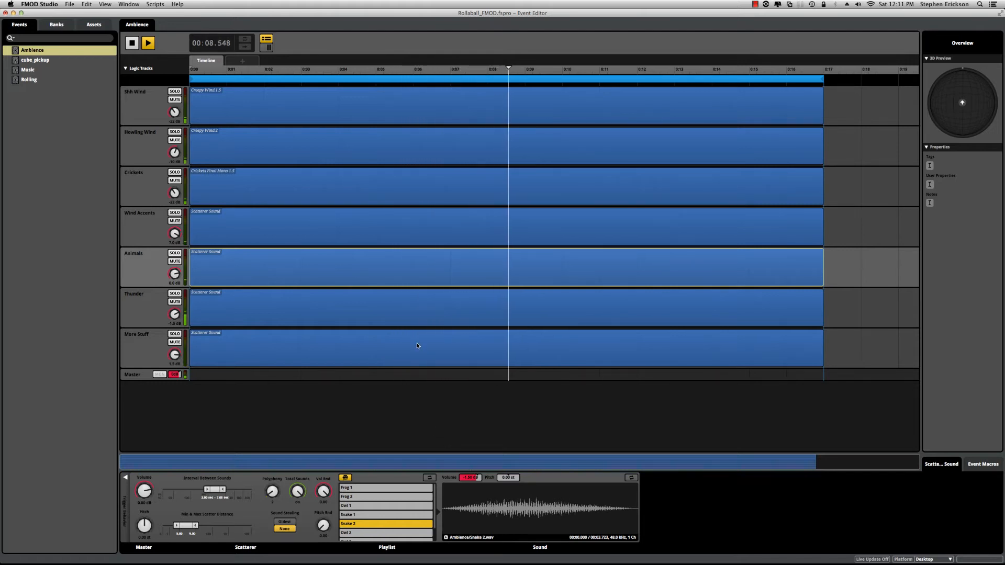
click(408, 427)
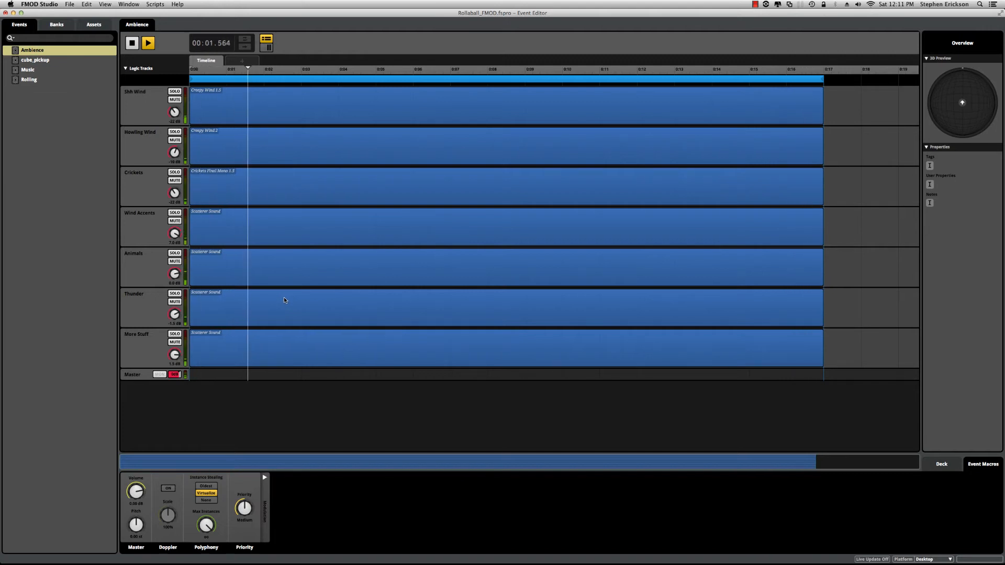
key(space)
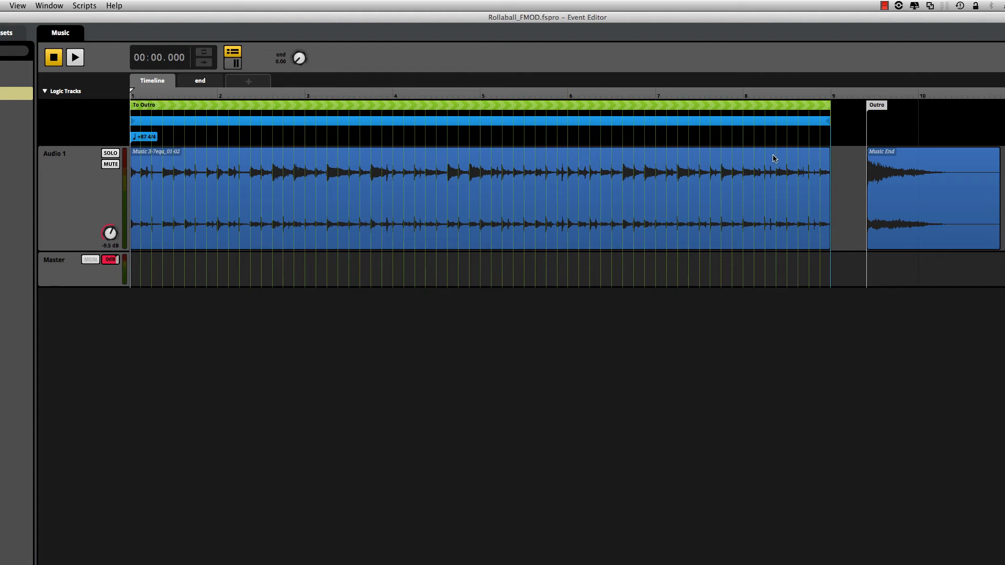
Step: Play the looping section of the Music event, stop it, and return the playhead to the start
key(space)
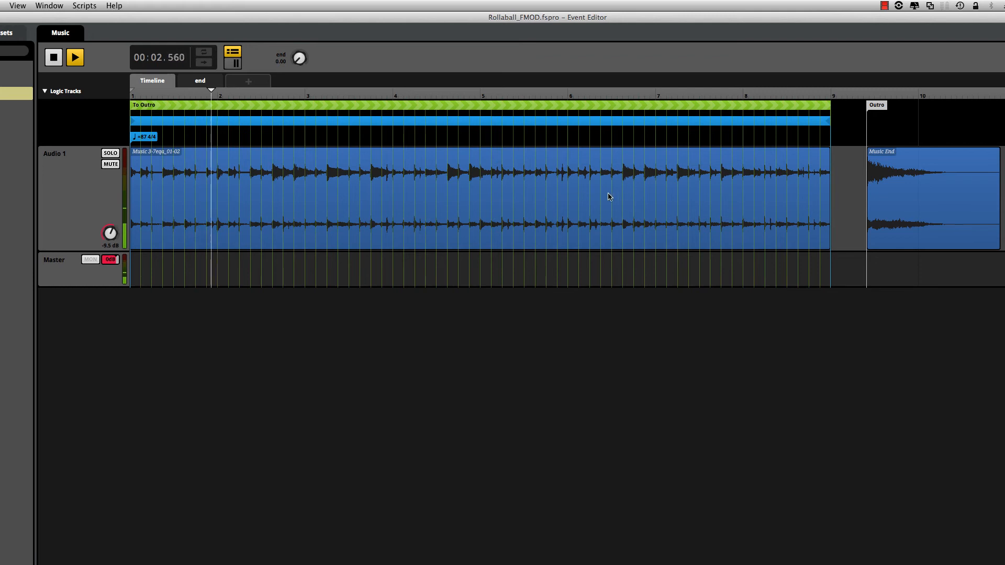
key(space)
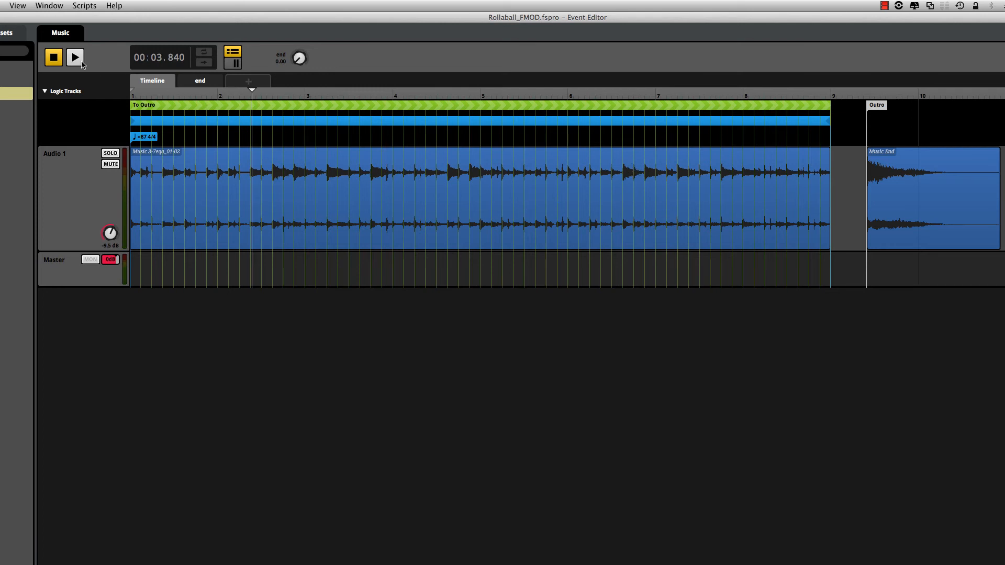
click(50, 60)
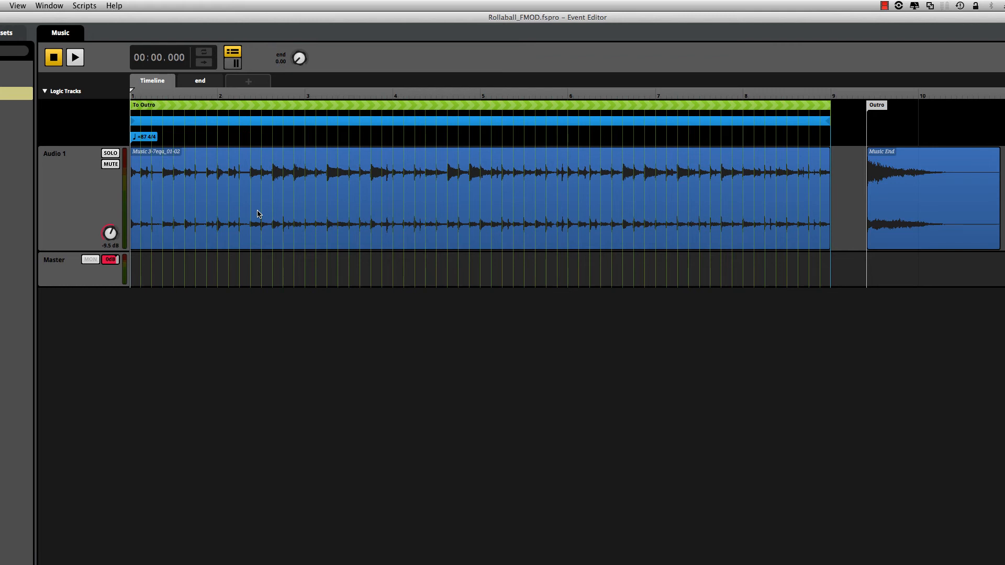
Step: Play the Music event and raise its end parameter to 1.00 to trigger the transition to the Outro marker
key(space)
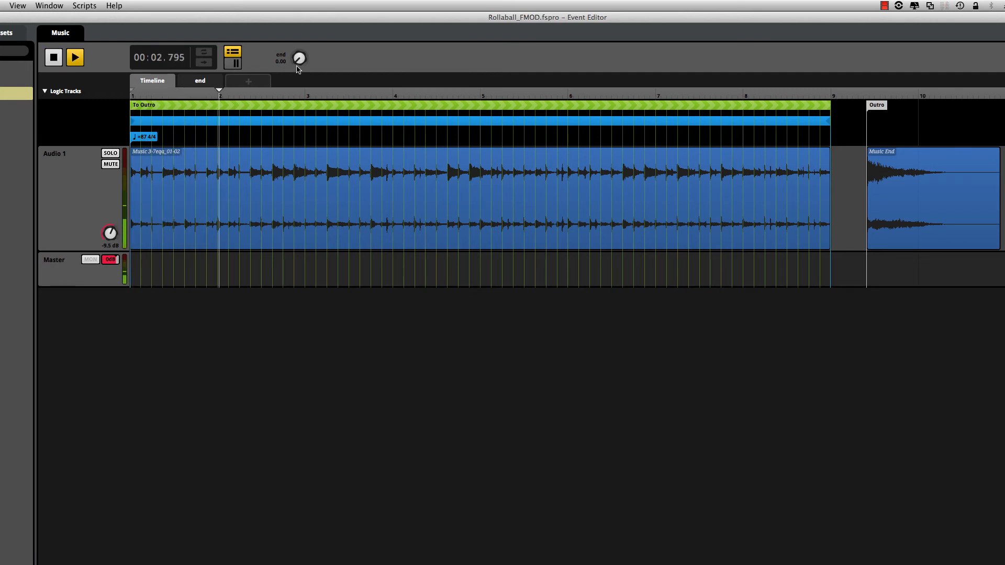
drag(300, 59, 301, 2)
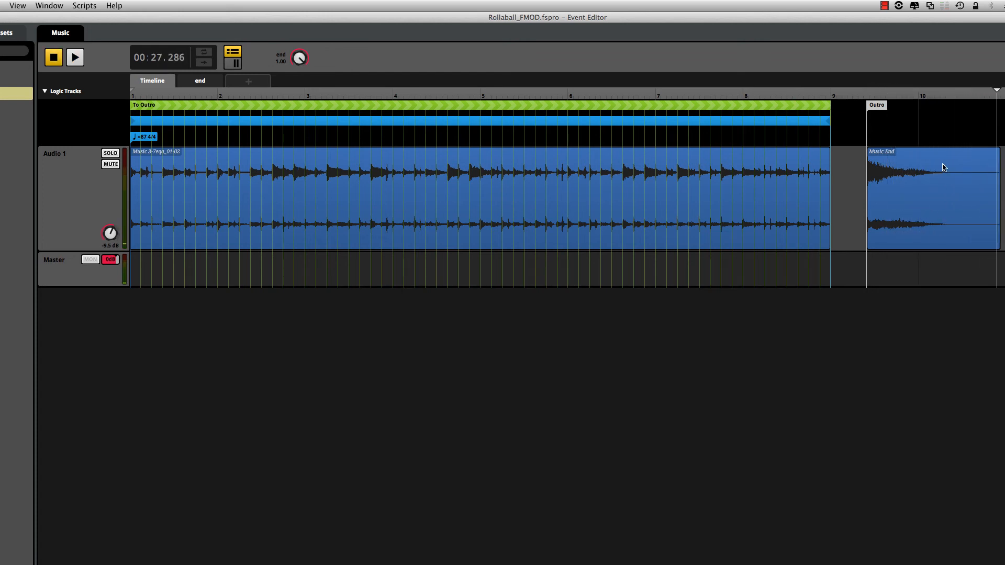
click(61, 59)
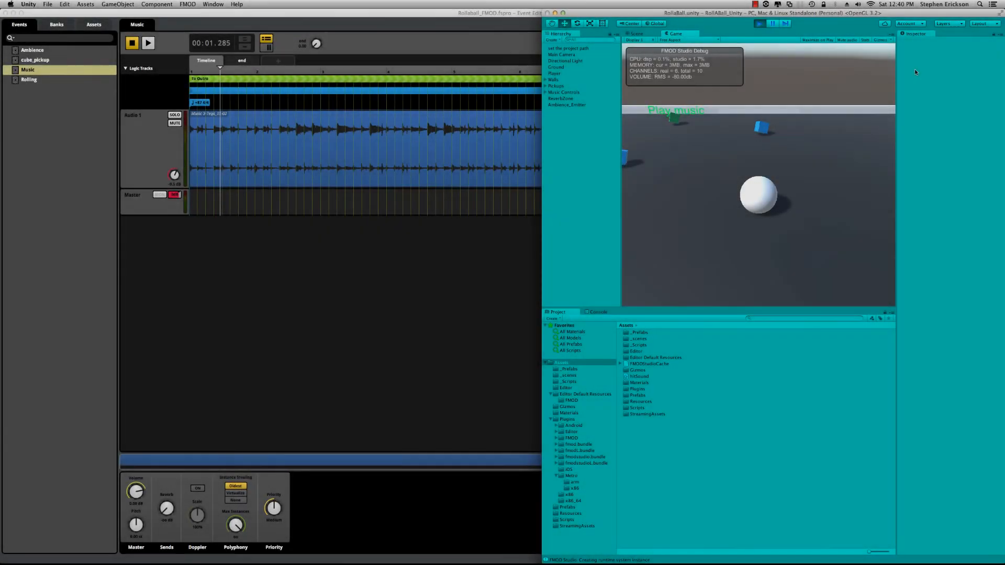
Step: Switch to the running Unity game and roll the ball past the Play music cube to the arena's far-left corner
key(Left)
key(Up)
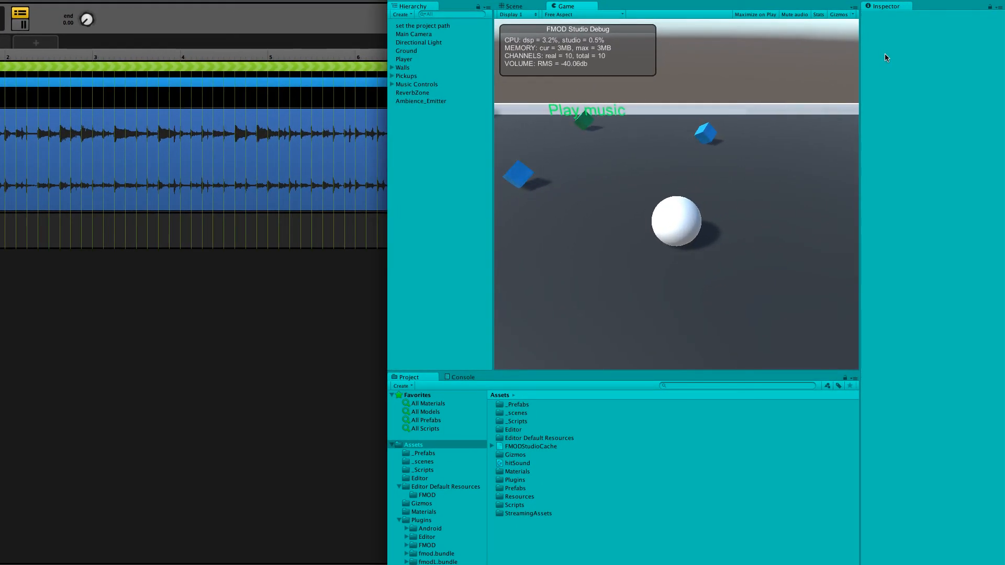
key(Right)
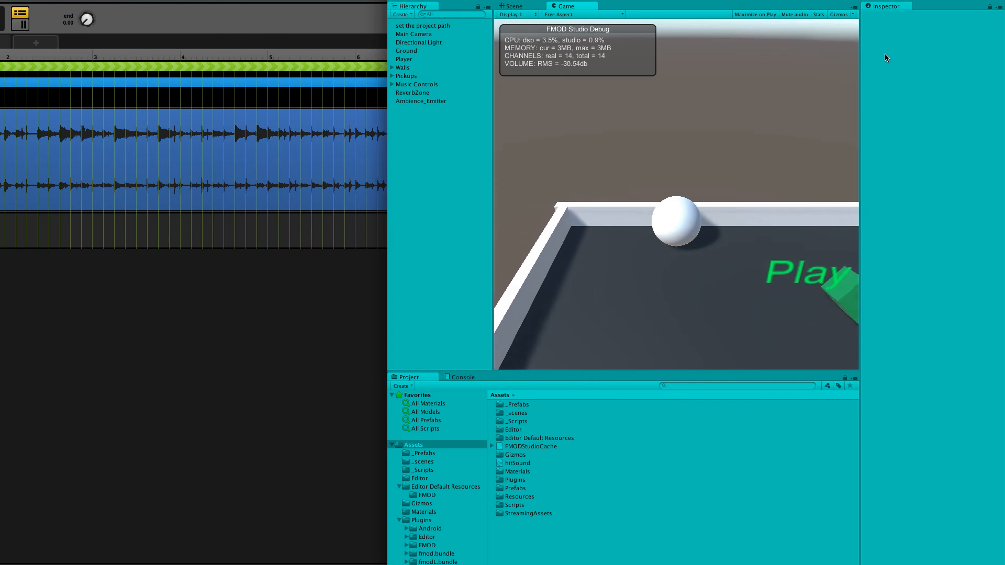
key(Down)
key(Left)
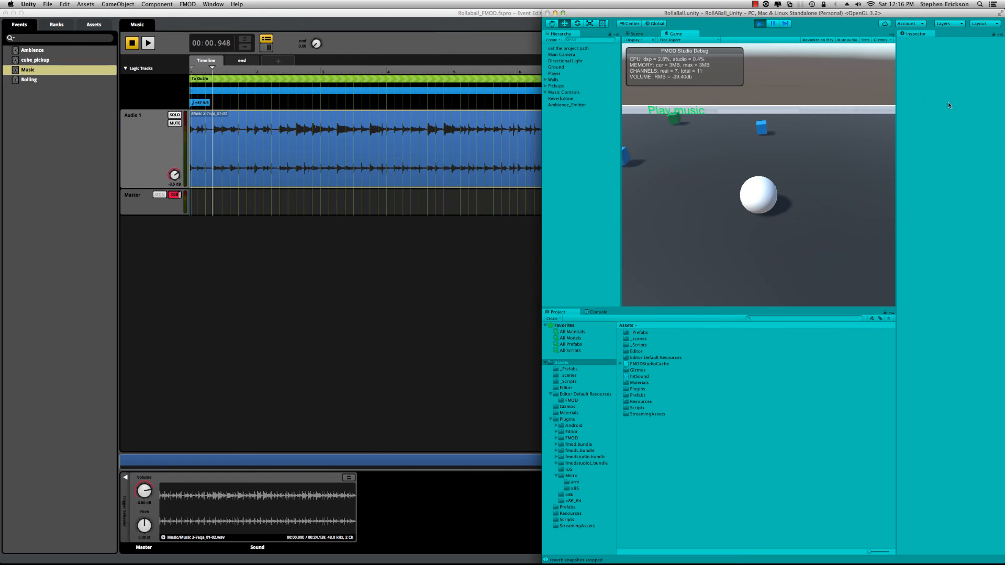
Step: Roll the ball around the arena to the far-right corner and back towards the Kill music cube
key(Left)
key(Down)
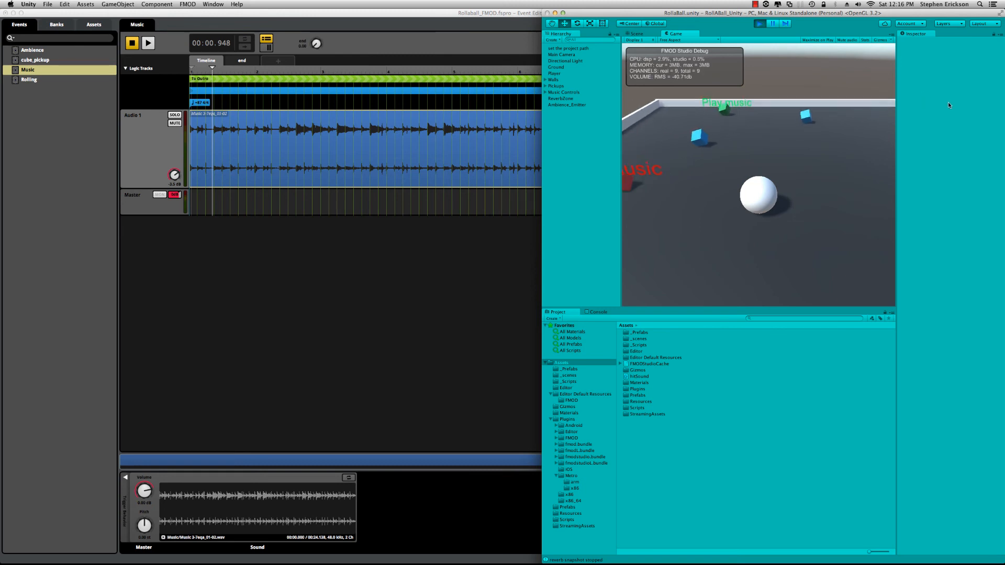
key(Up)
key(Right)
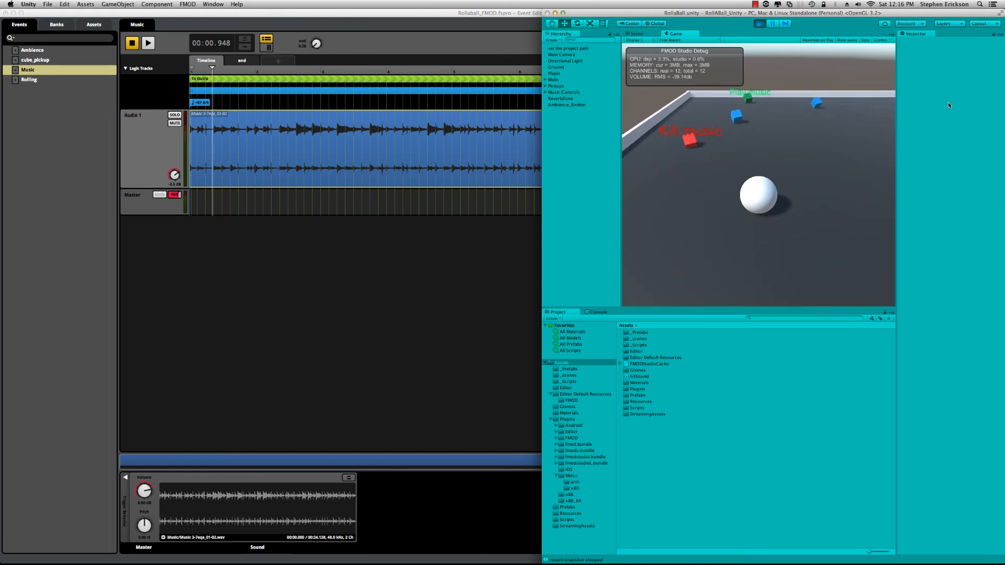
key(Down)
key(Left)
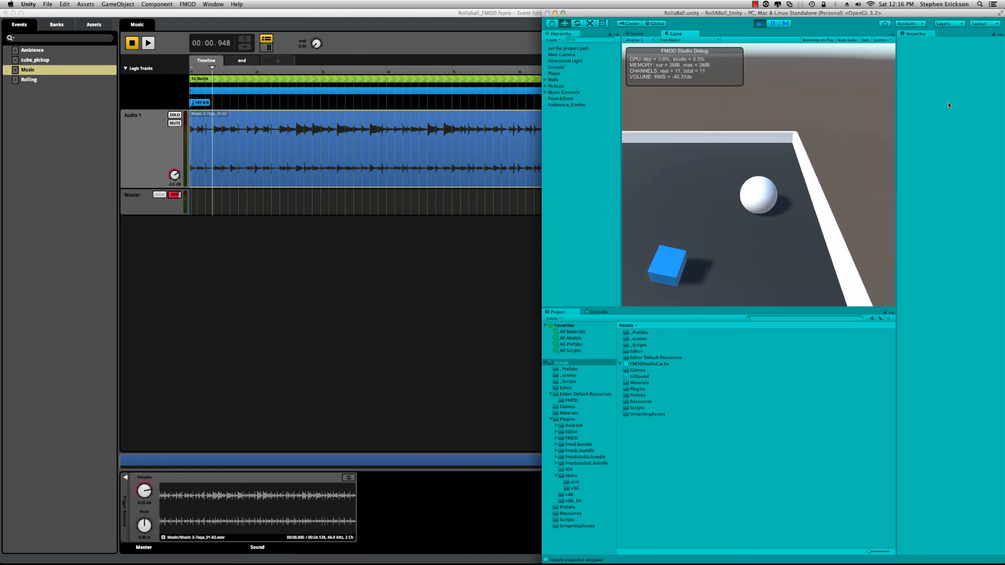
key(Right)
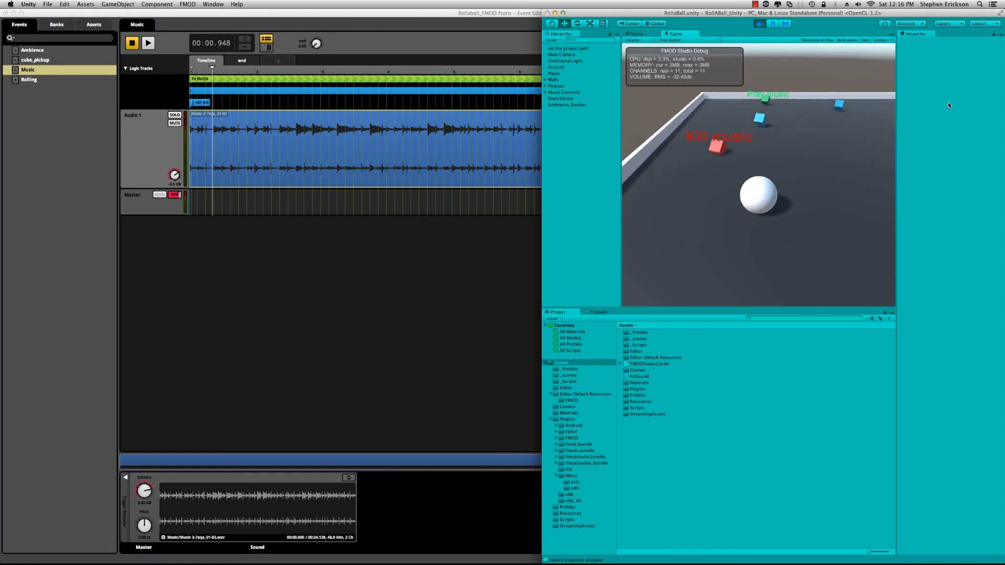
Step: Roll the ball to the far-left corner and collect the blue pickup in front of the Play music cube
key(Up)
key(Up)
key(Right)
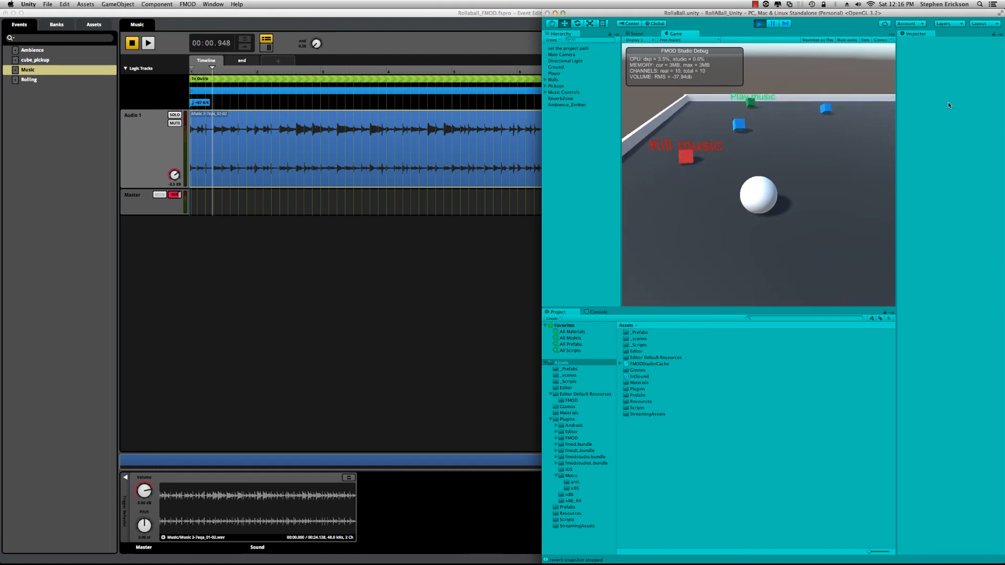
key(Left)
key(Right)
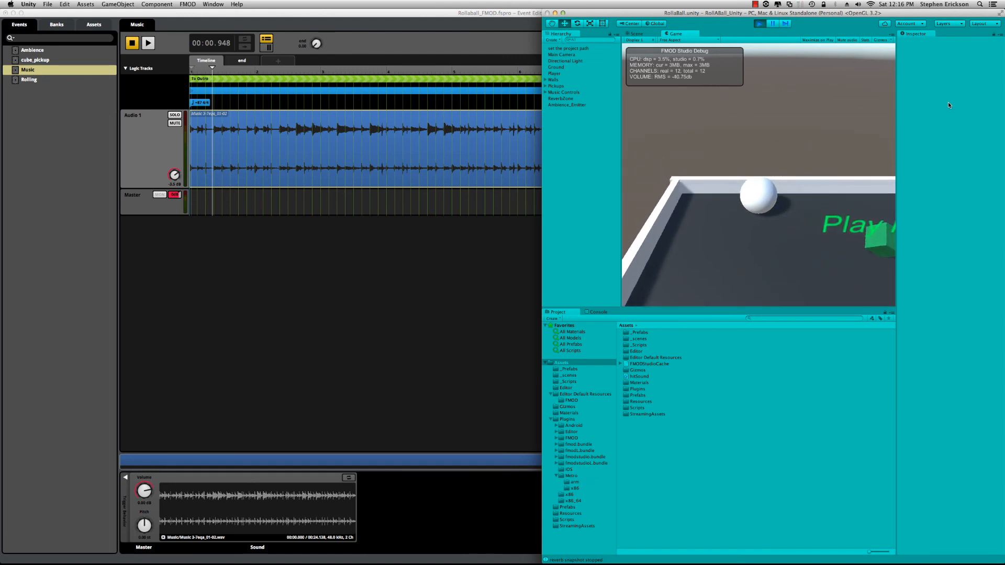
key(Down)
key(Down)
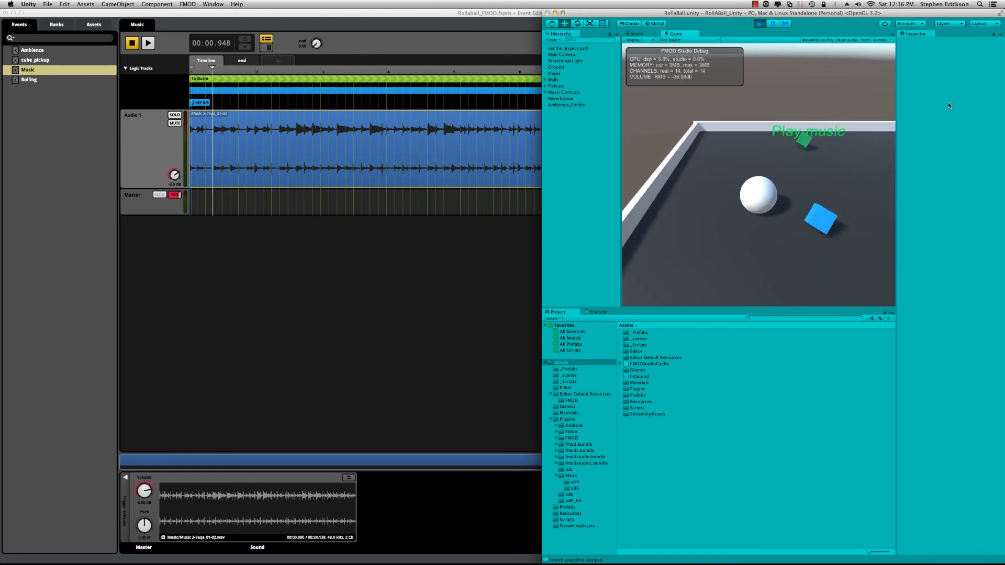
key(Right)
key(Left)
key(Up)
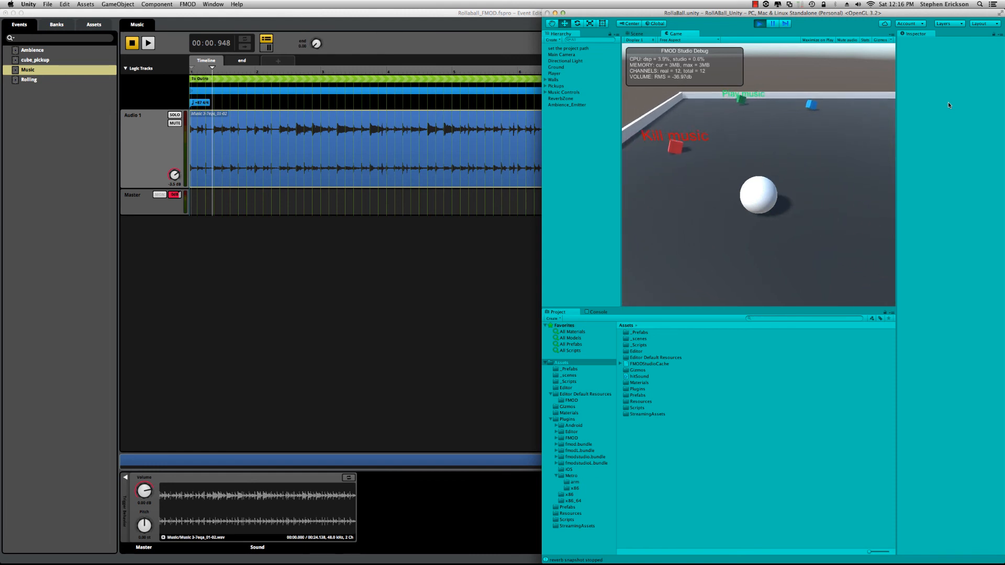
Step: Collect the blue pickups near the arena's far wall and far-right corner with the ball
key(Right)
key(Up)
key(Right)
key(Down)
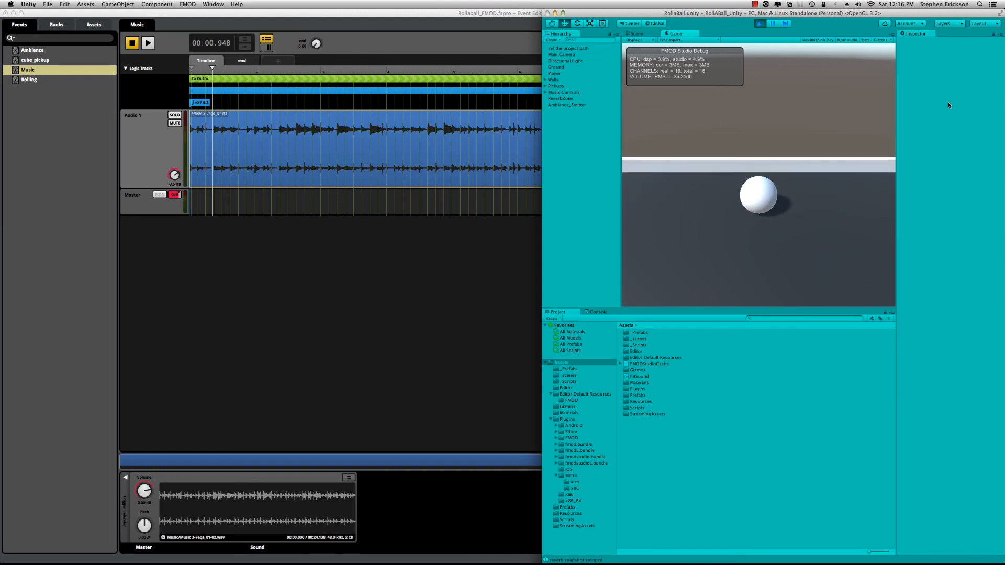
key(Left)
key(Right)
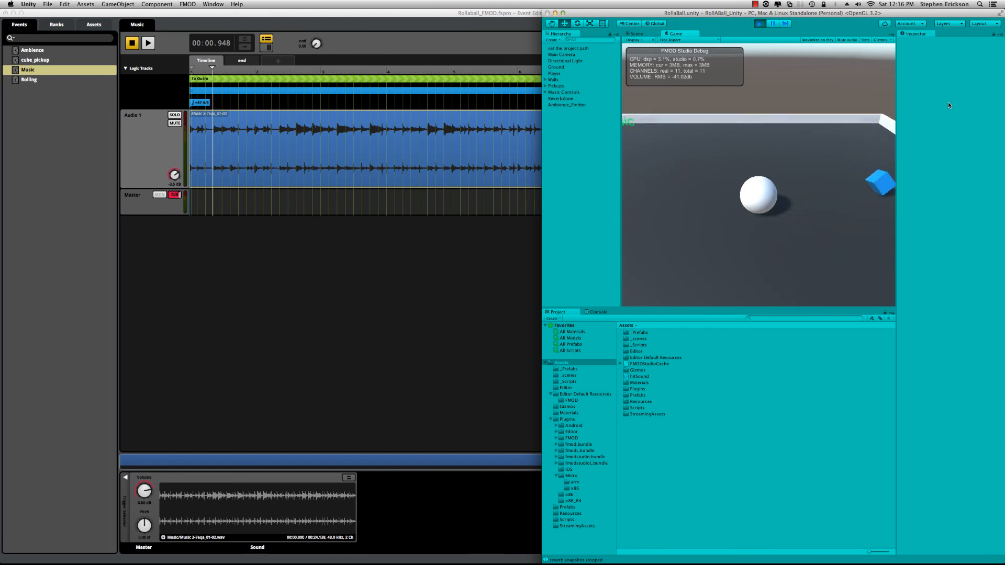
key(Up)
key(Left)
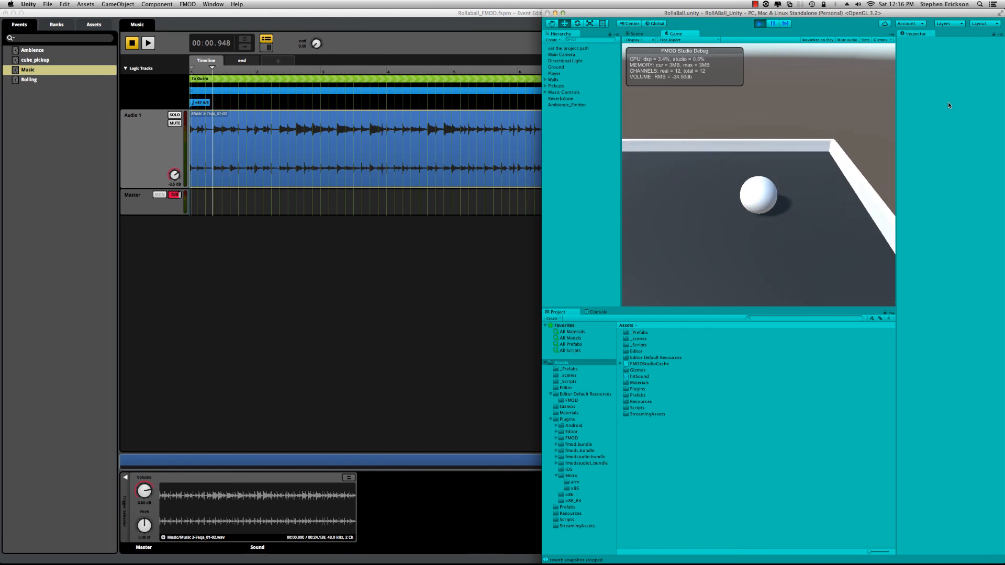
key(Down)
Step: Roll the ball back across the arena to the blue pickup beside the near wall
key(Right)
key(Down)
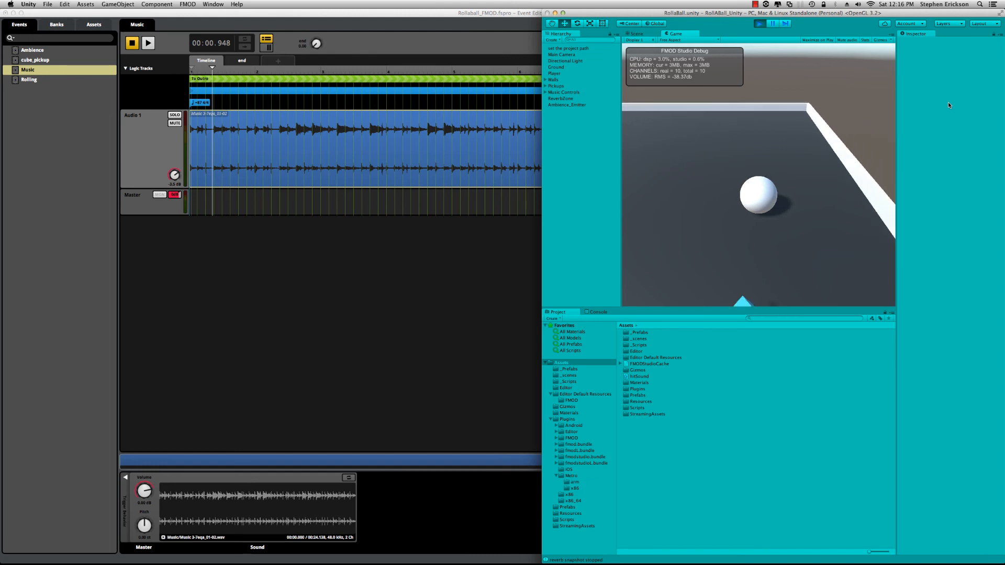
key(Left)
key(Up)
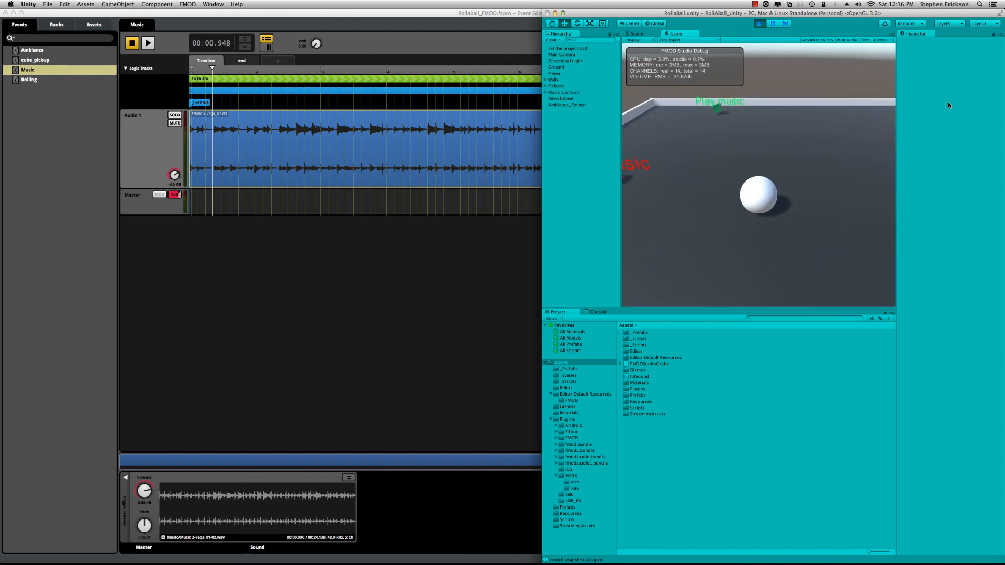
key(Right)
key(Down)
key(Left)
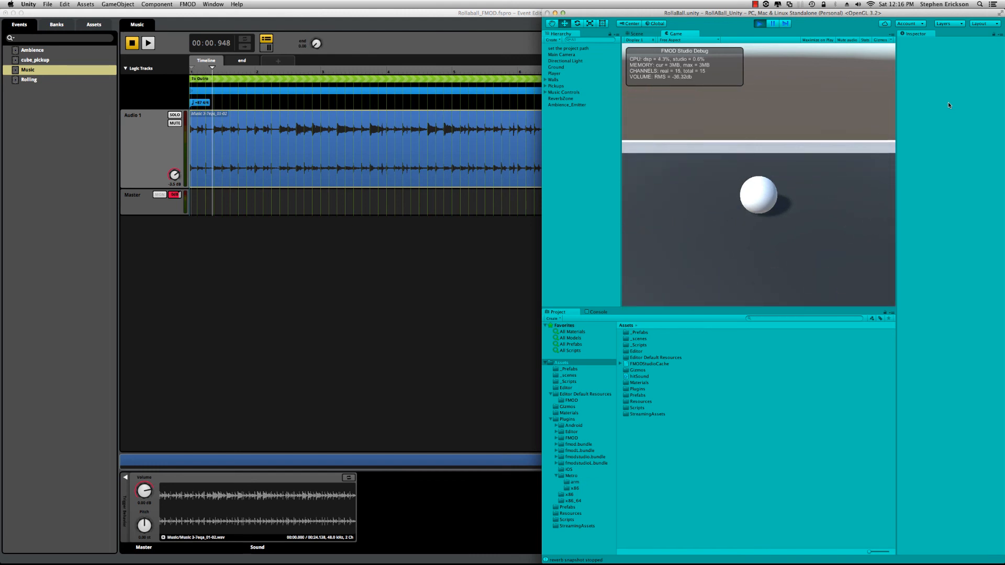
key(Down)
key(Right)
key(Up)
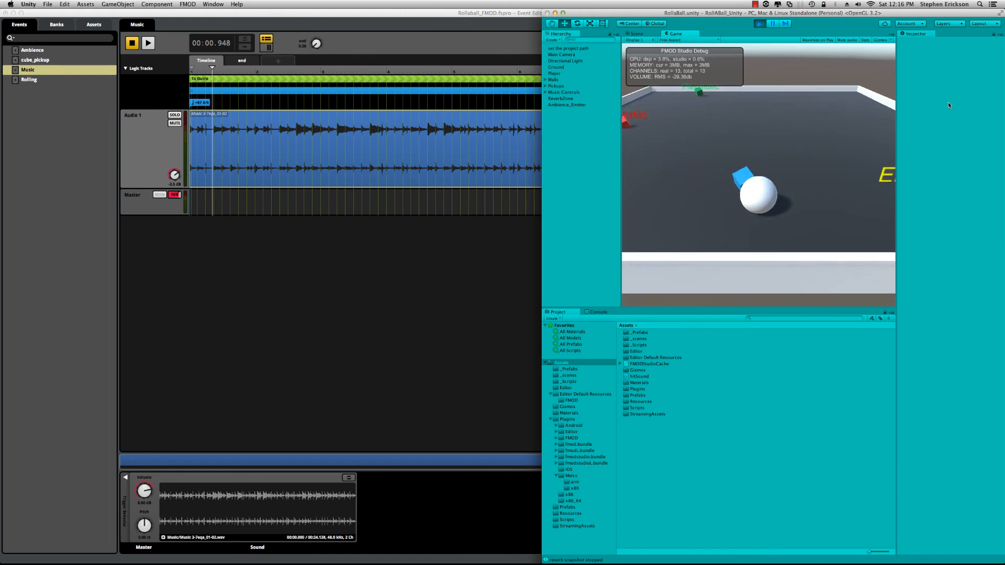
Step: Roll the ball through the arena to the yellow End Game Music cube near the near-right corner
key(Left)
key(Up)
key(Right)
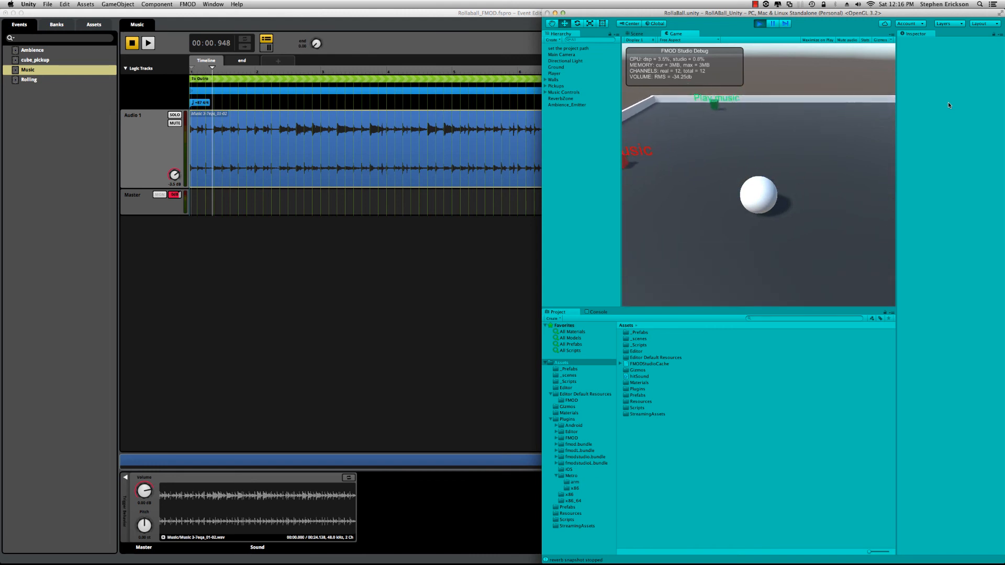
key(Down)
key(Down)
key(Right)
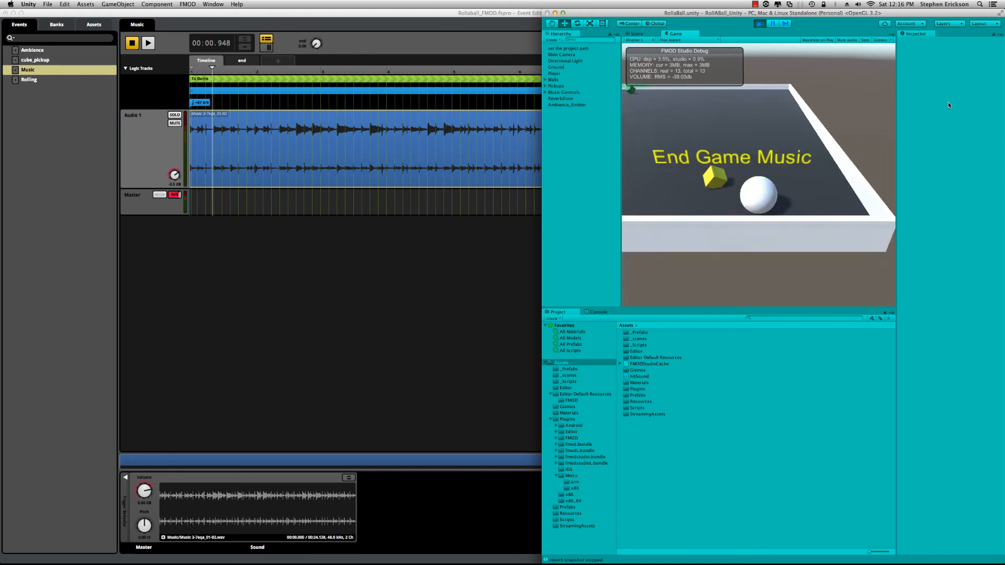